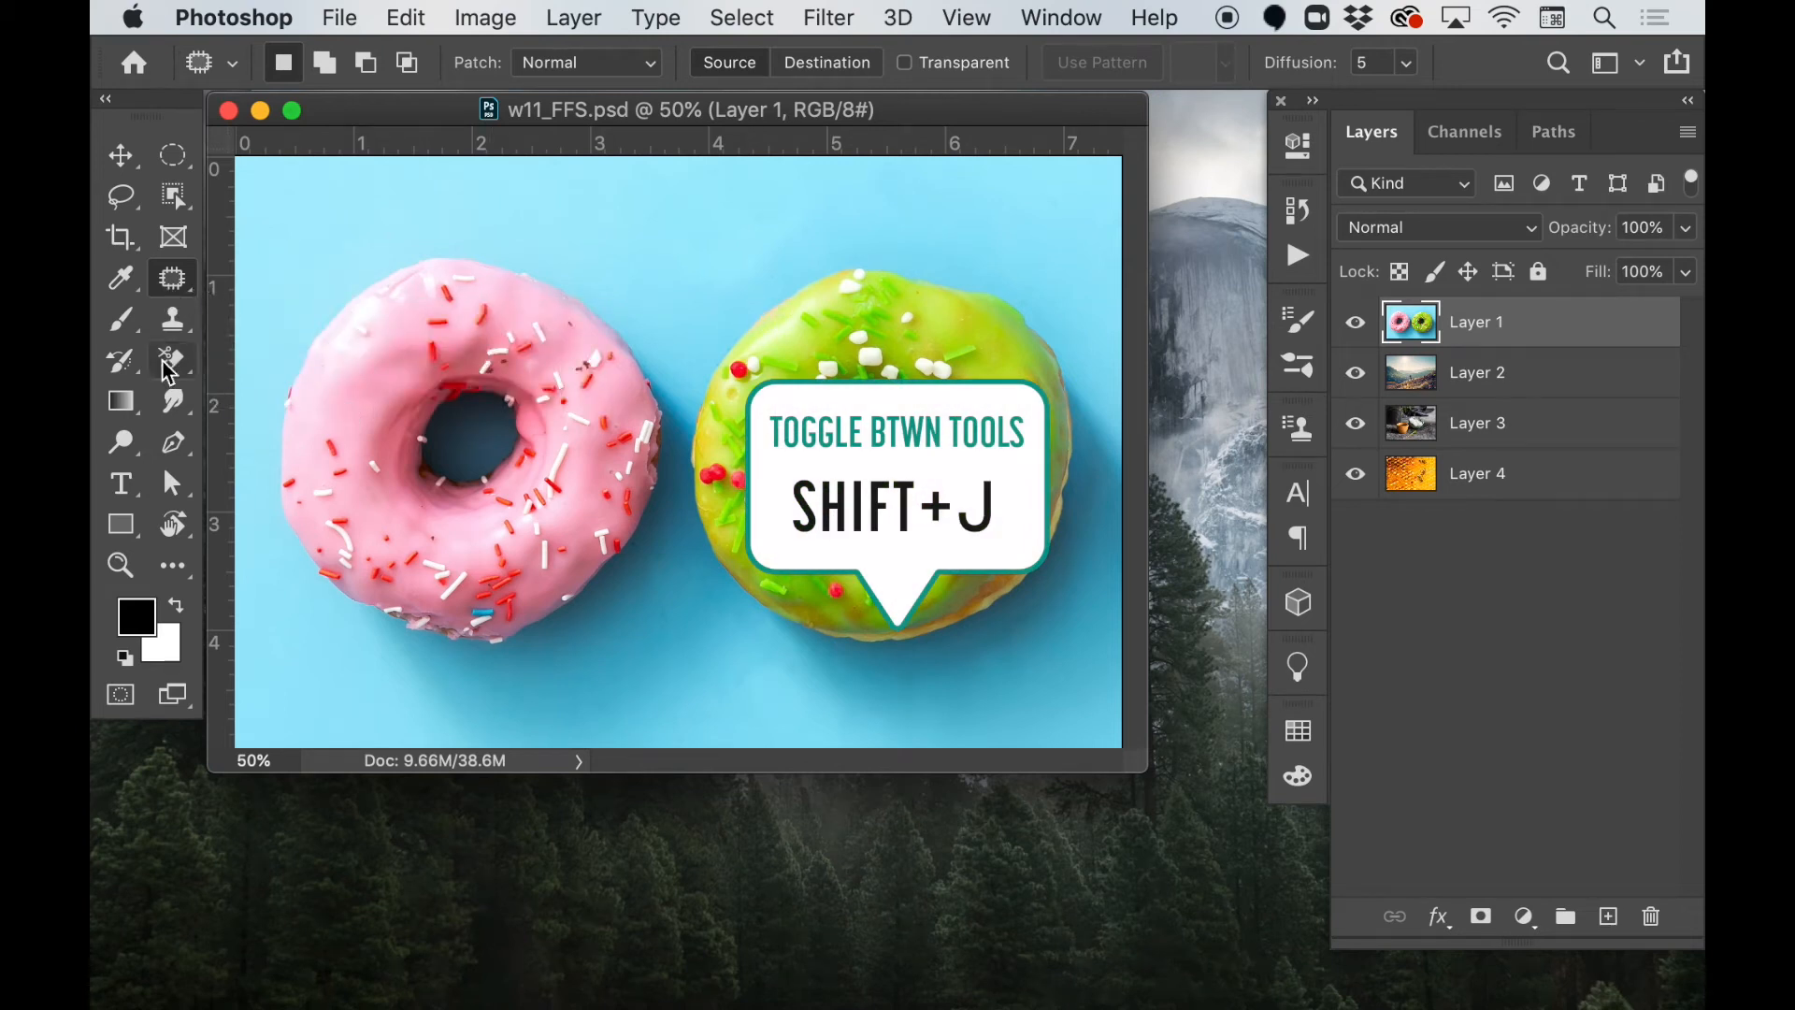
Switch to the Spot Healing Brush tool
key("shift+j")
key("shift+j")
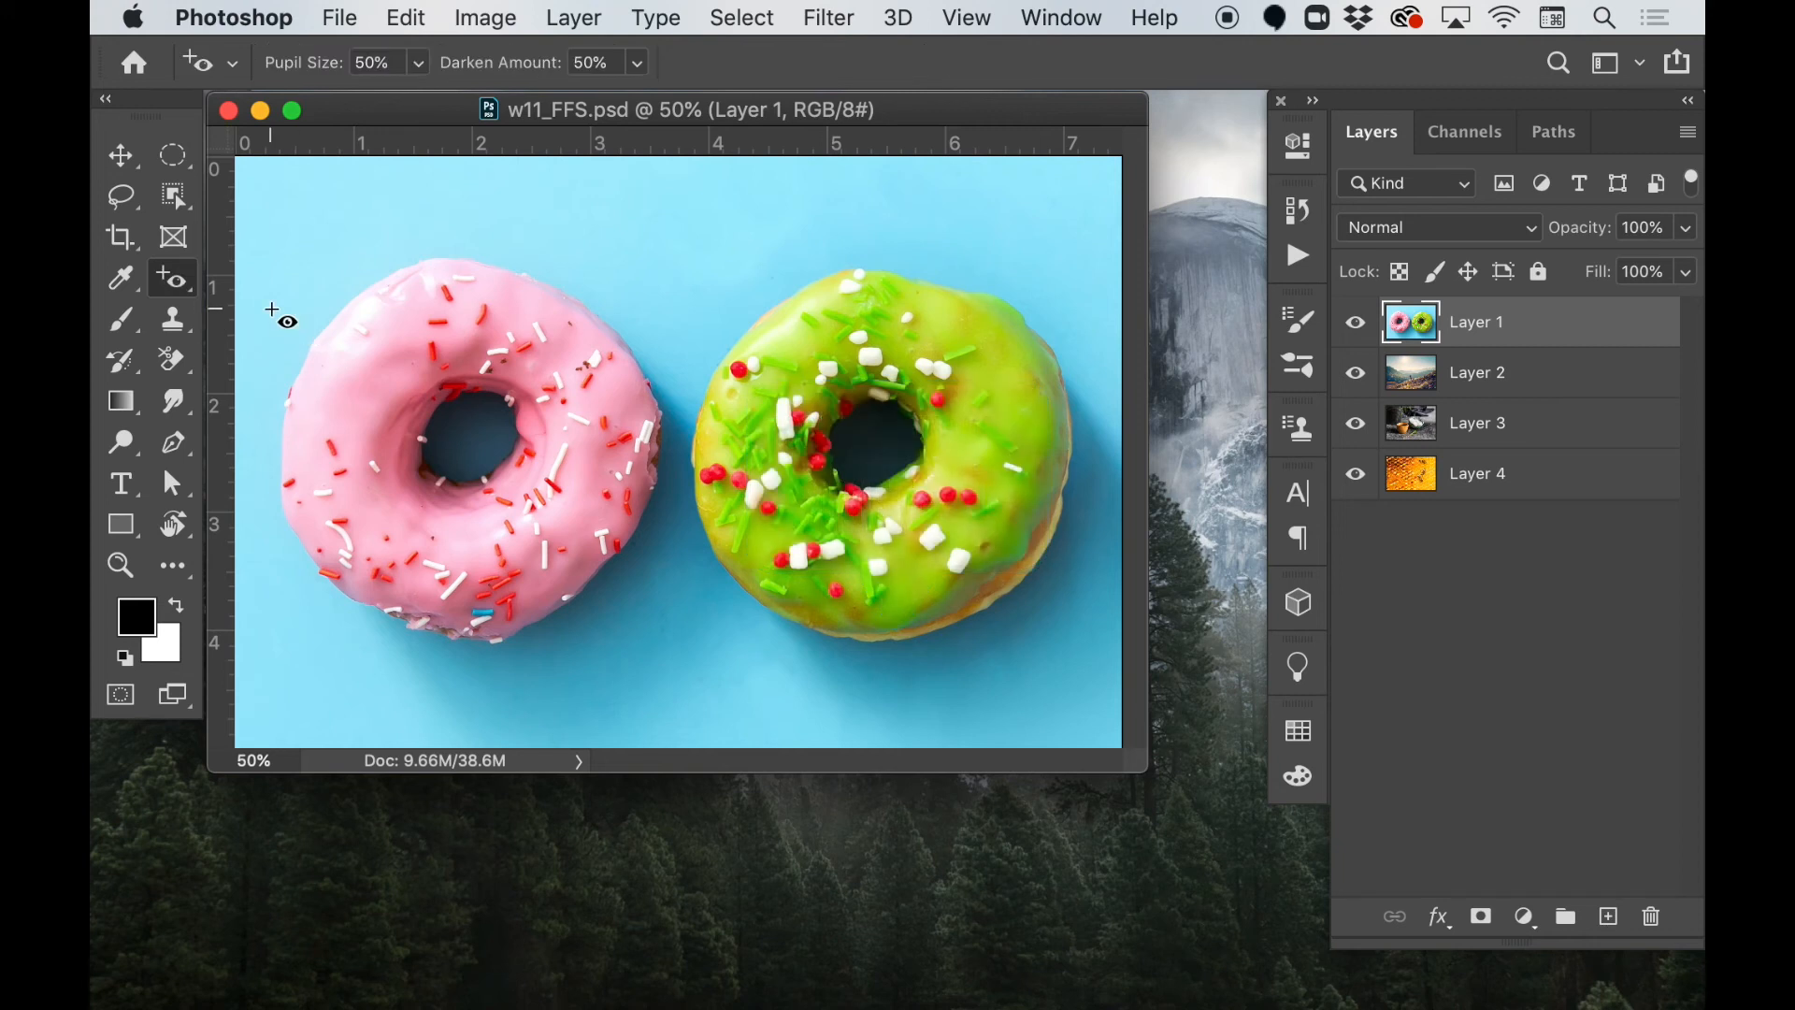
key("shift+j")
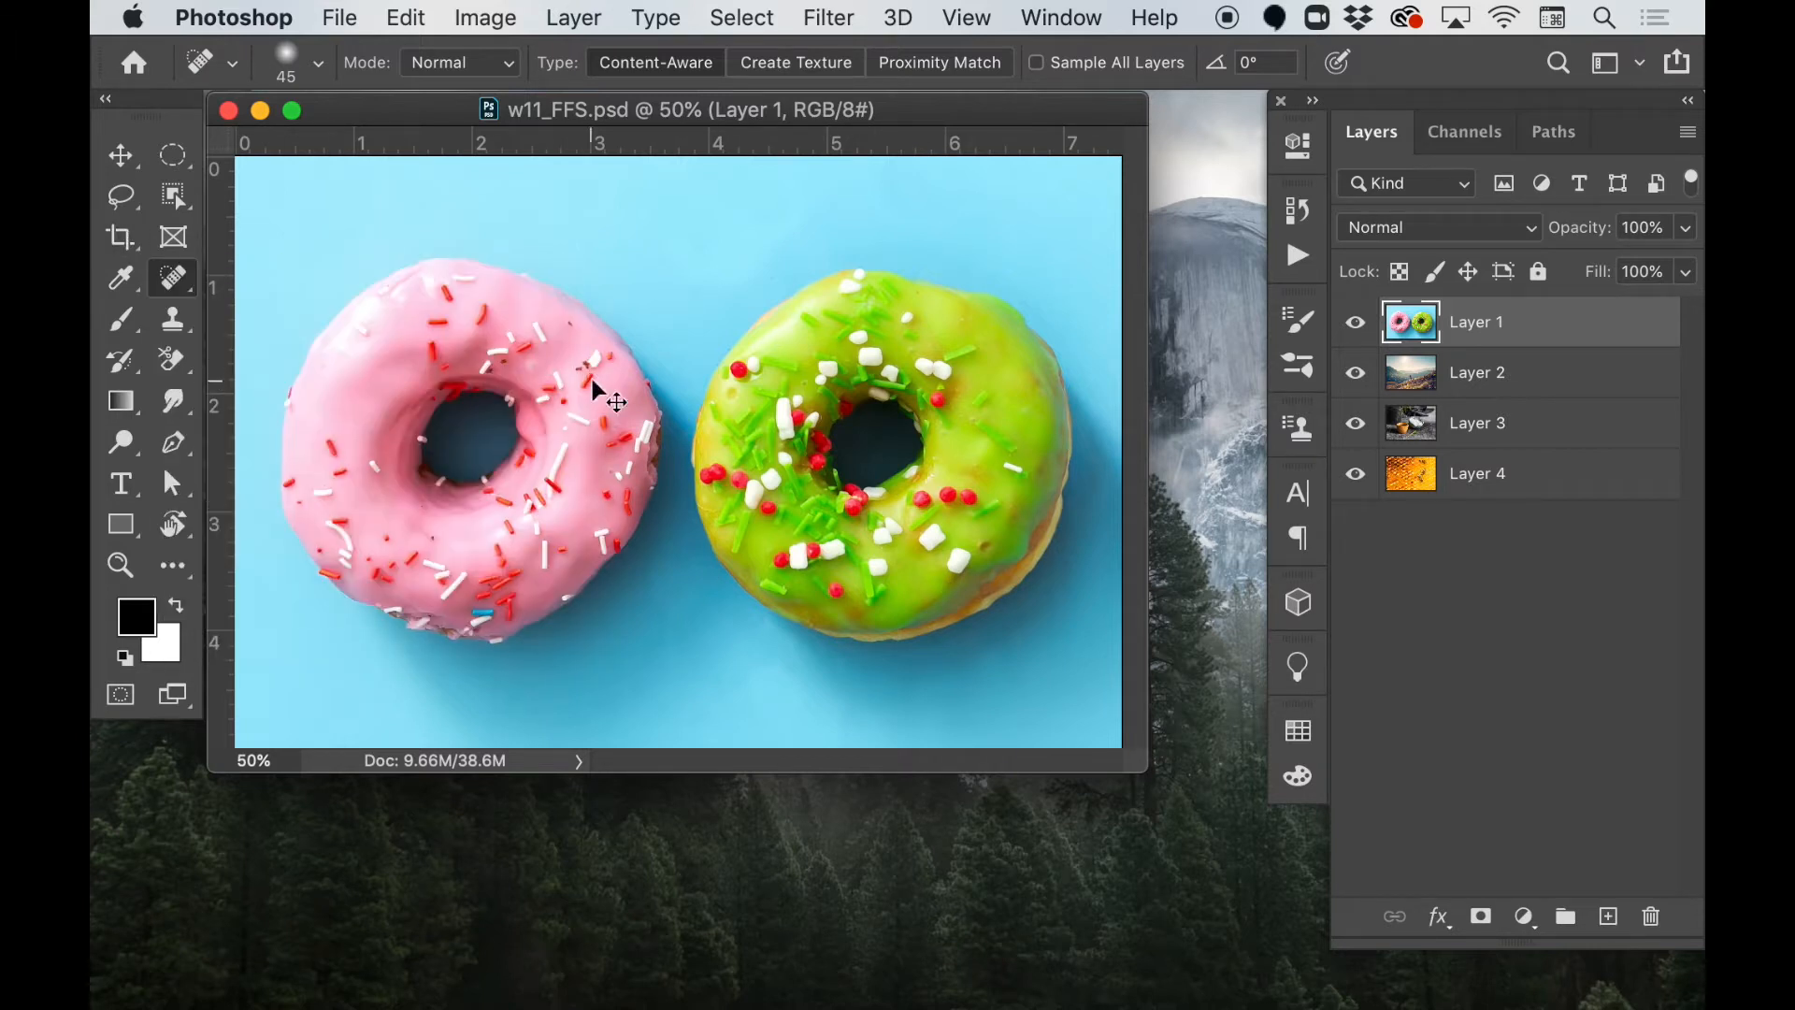
Examine the pink donut's icing up close for stray crumbs and blemishes
key("super+equal")
key("super+equal")
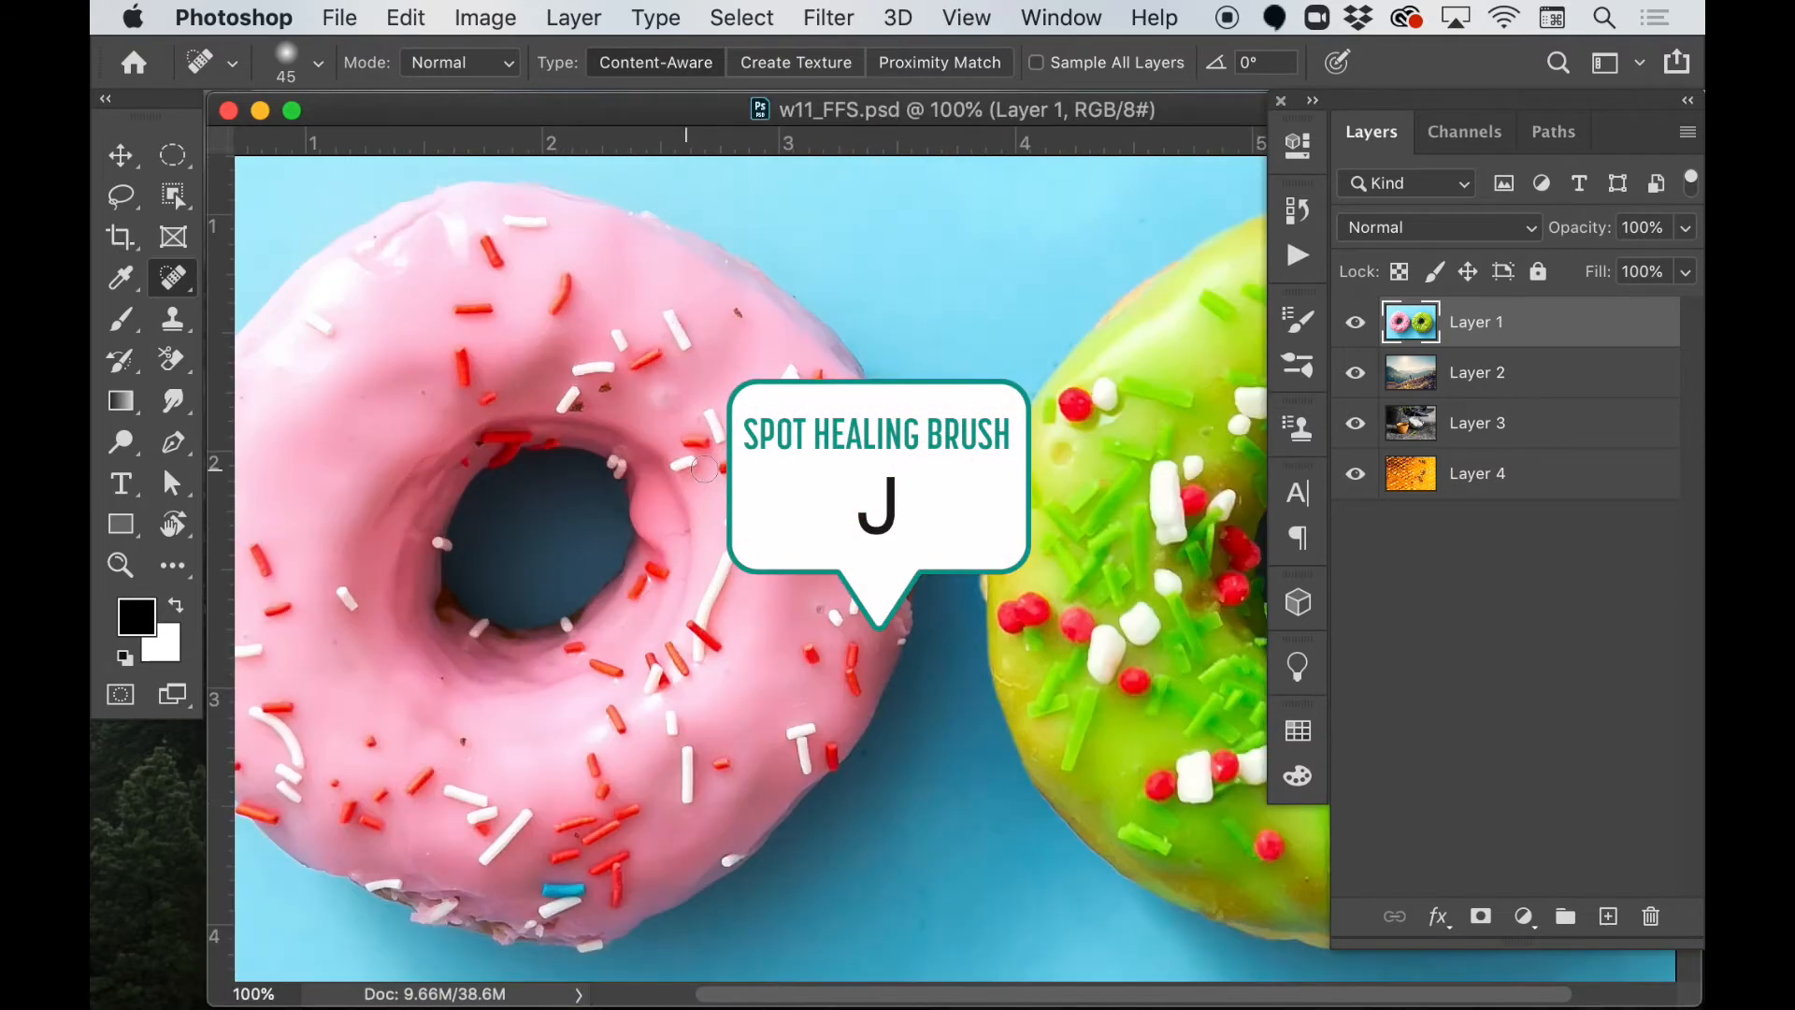
scroll(697, 463, "up", 5)
scroll(697, 463, "left", 3)
scroll(717, 449, "left", 2)
scroll(716, 449, "down", 3)
scroll(823, 452, "right", 3)
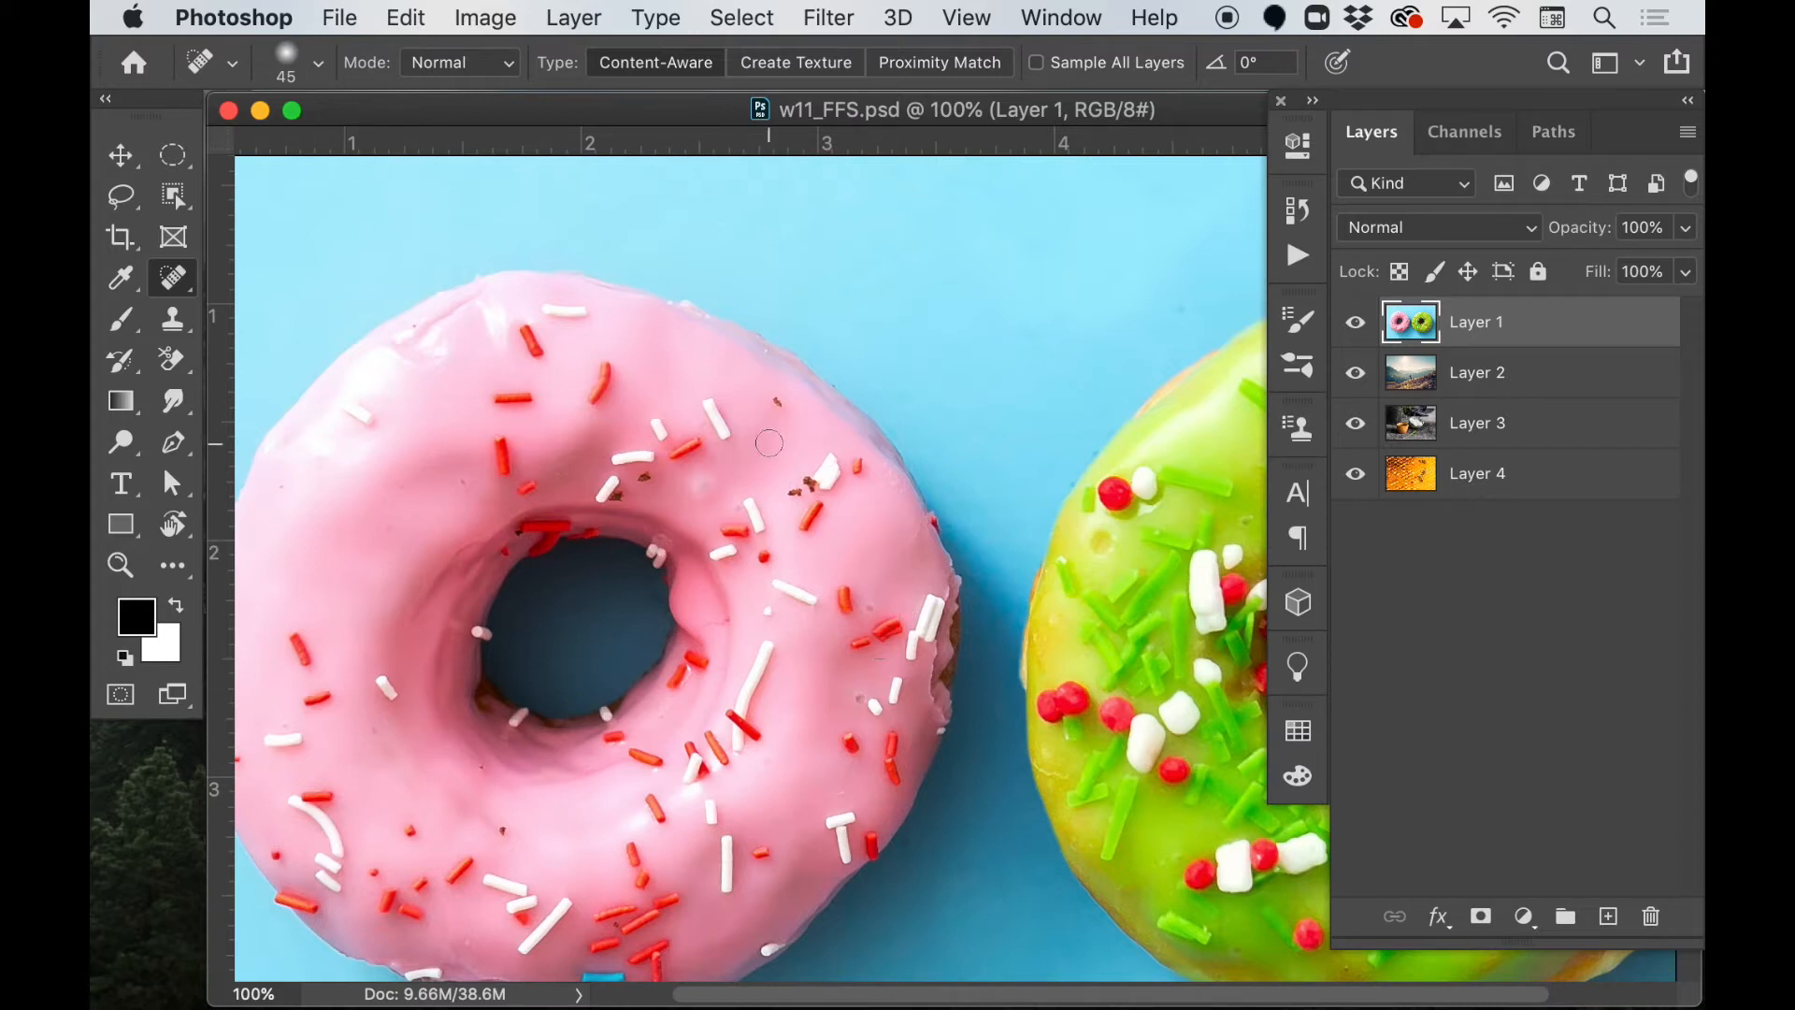
scroll(778, 434, "down", 2)
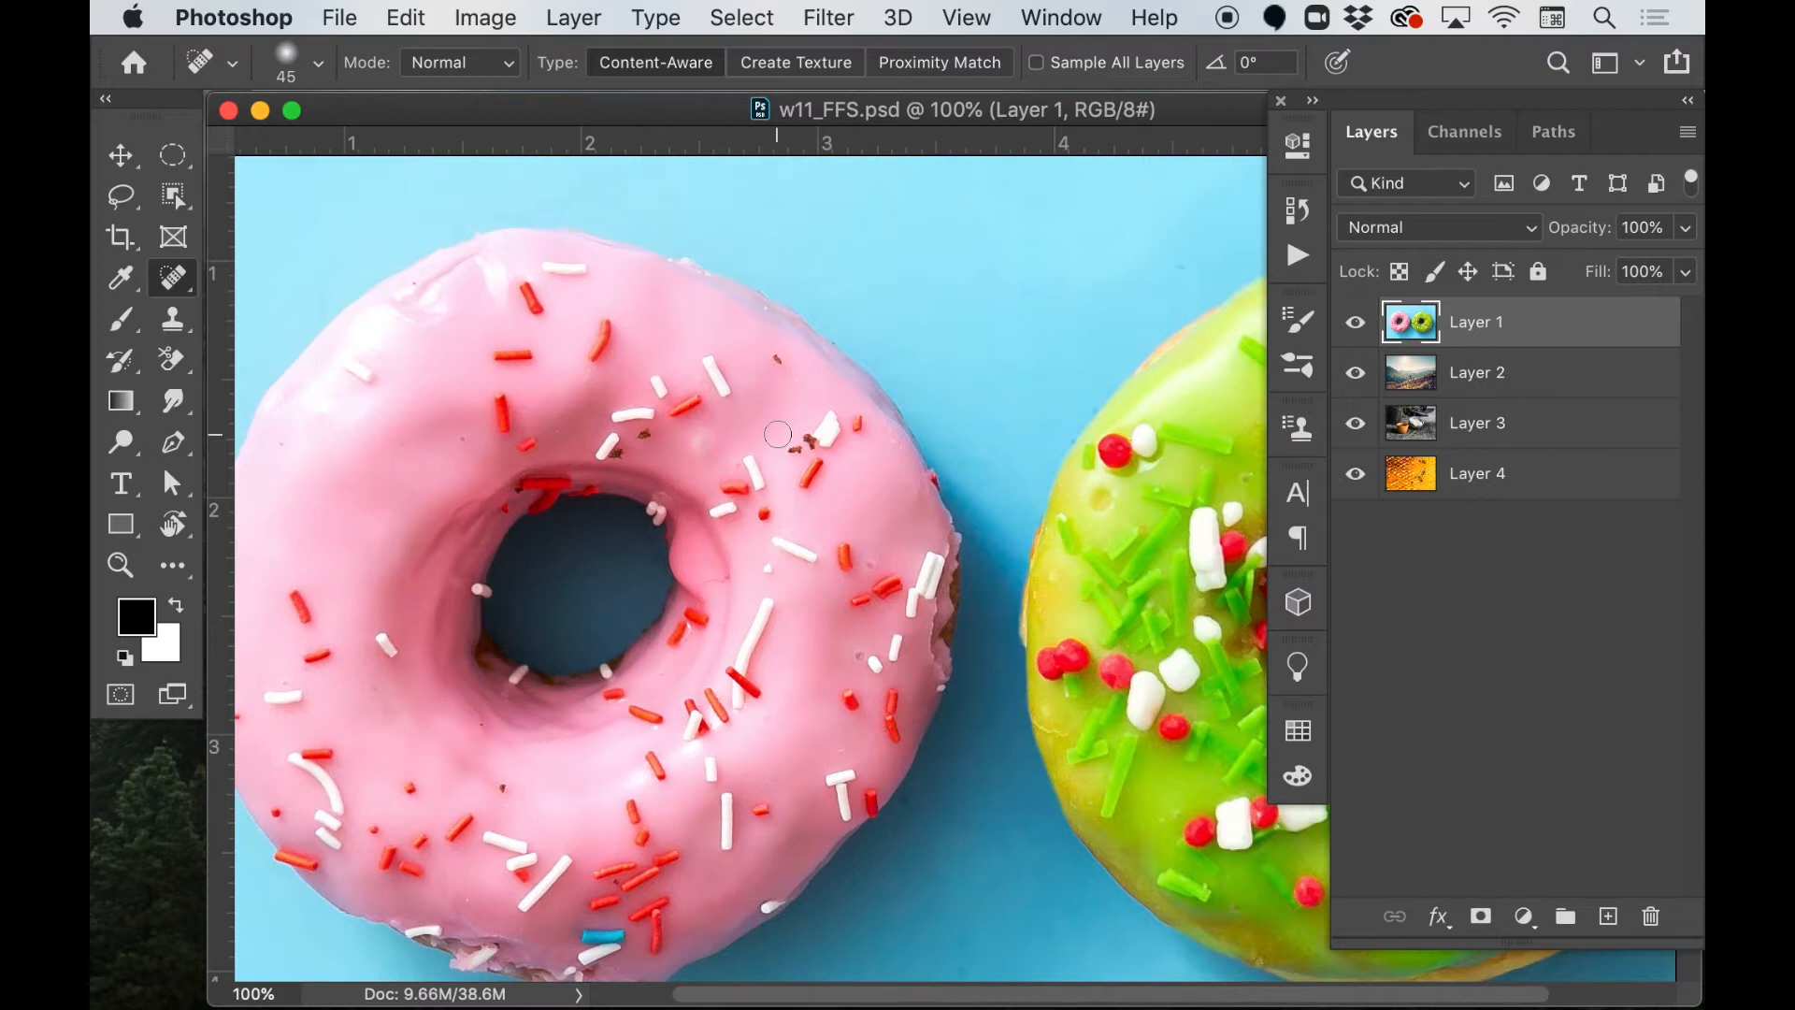
scroll(778, 434, "left", 3)
scroll(787, 433, "right", 1)
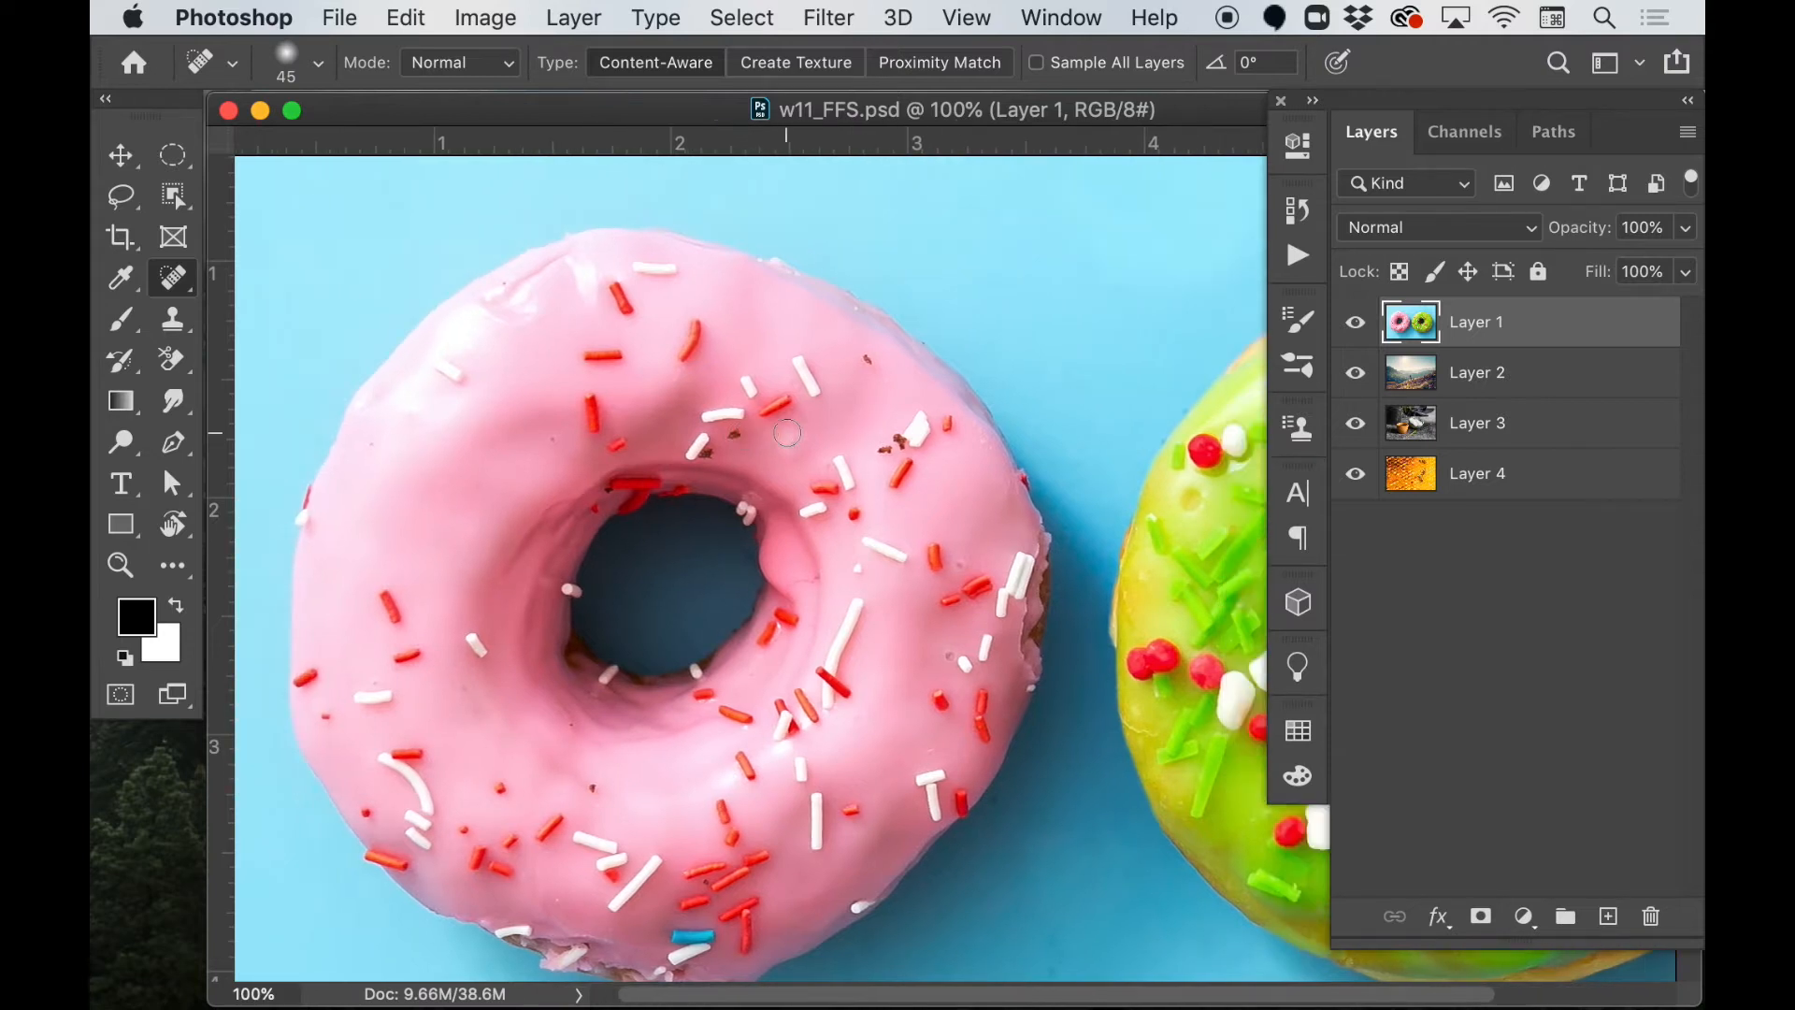
scroll(788, 433, "down", 1)
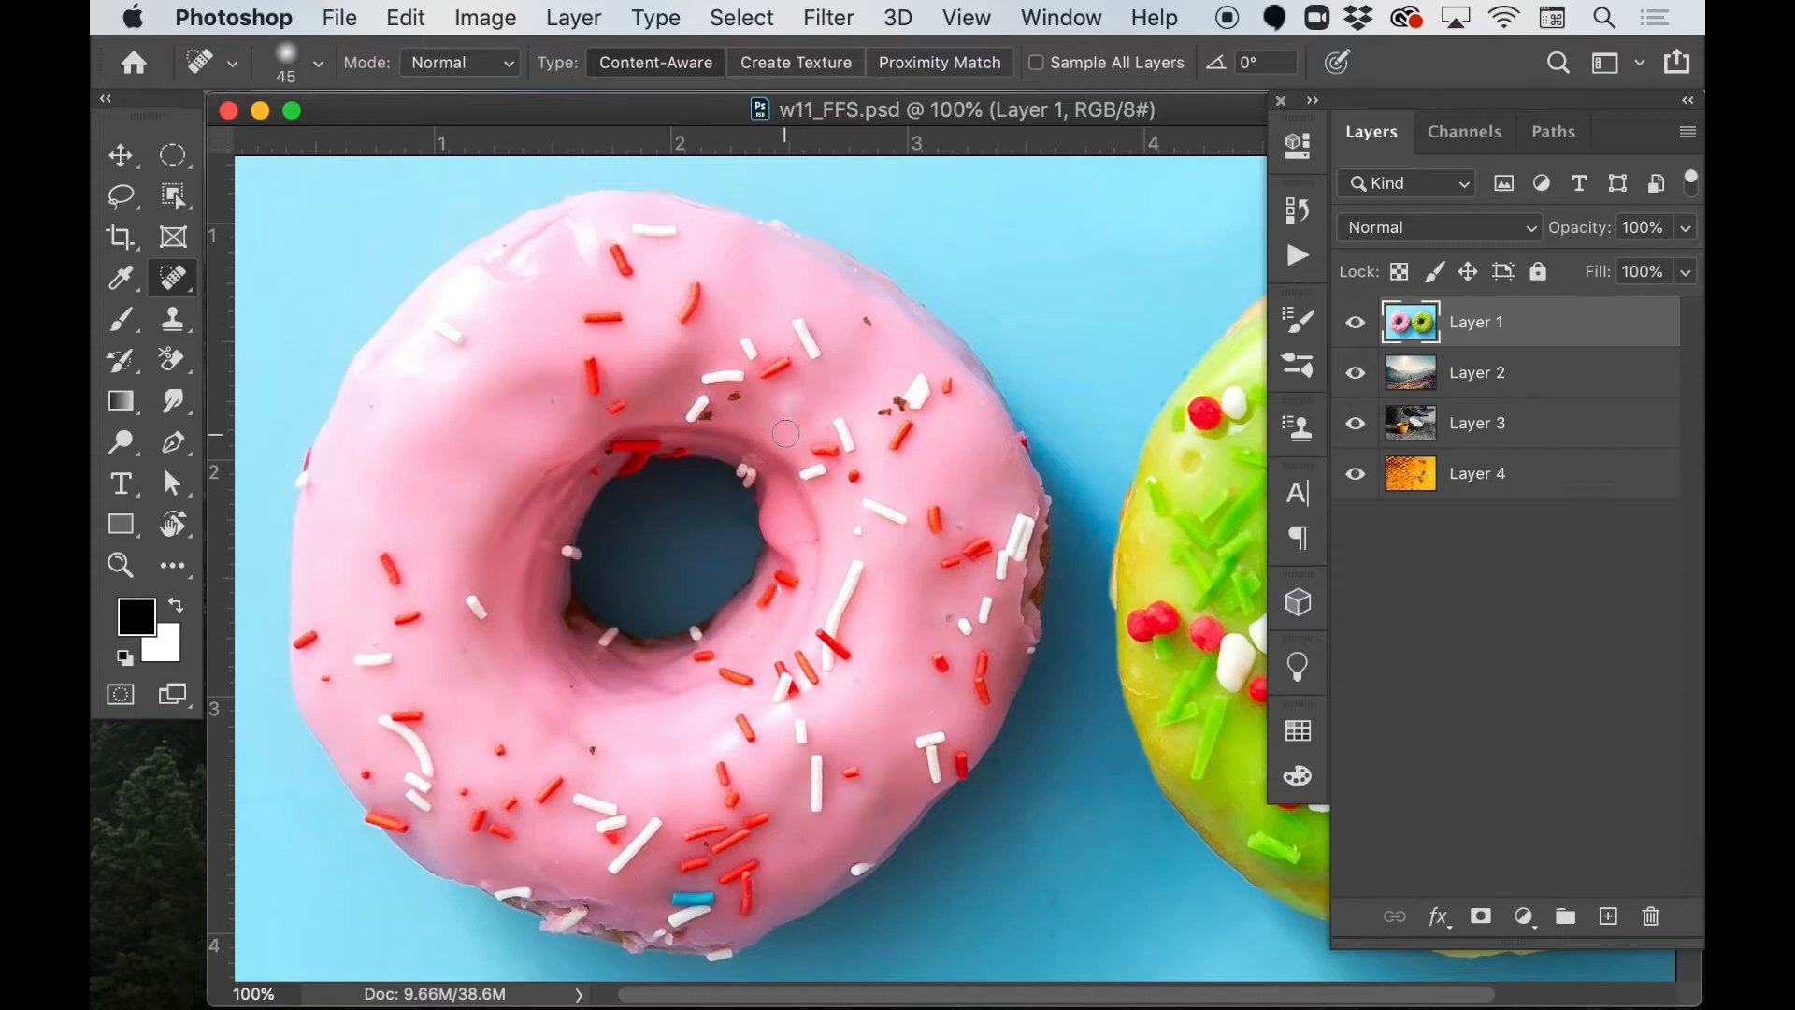
scroll(786, 433, "up", 1)
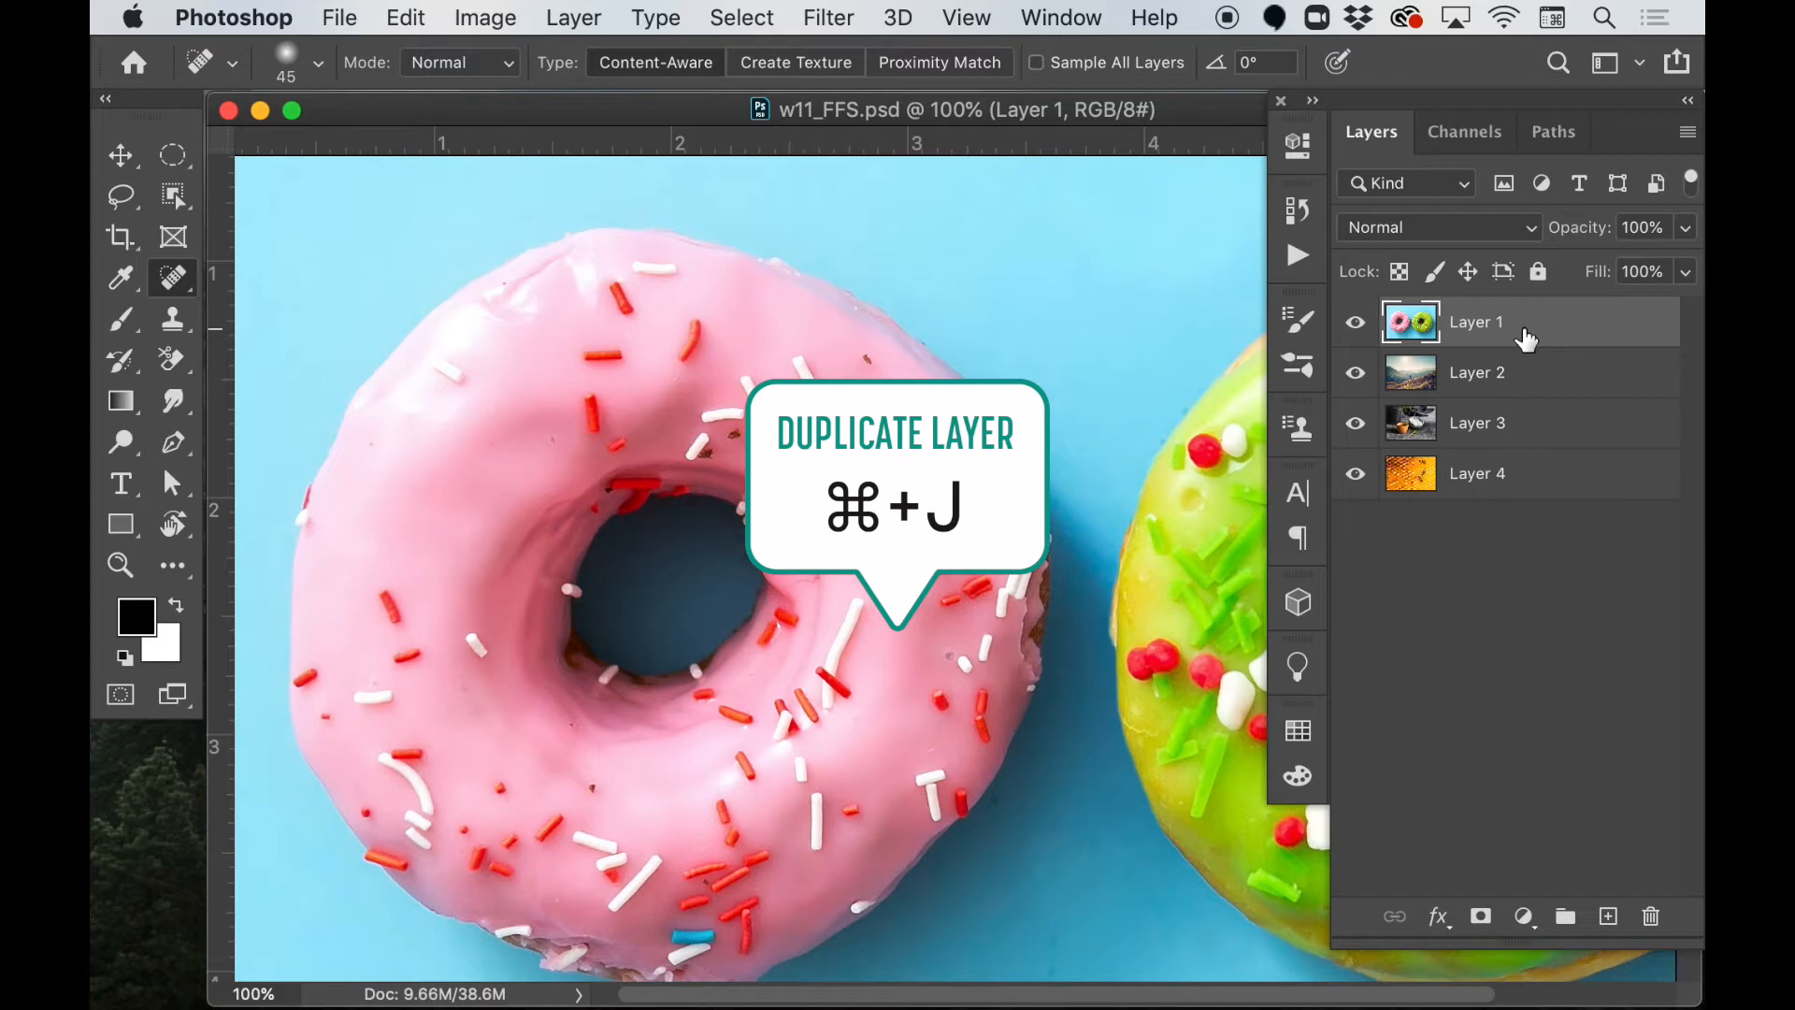
Duplicate Layer 1 and heal the dark crumbs and specks around the upper half of the pink donut on the copy
key("super+j")
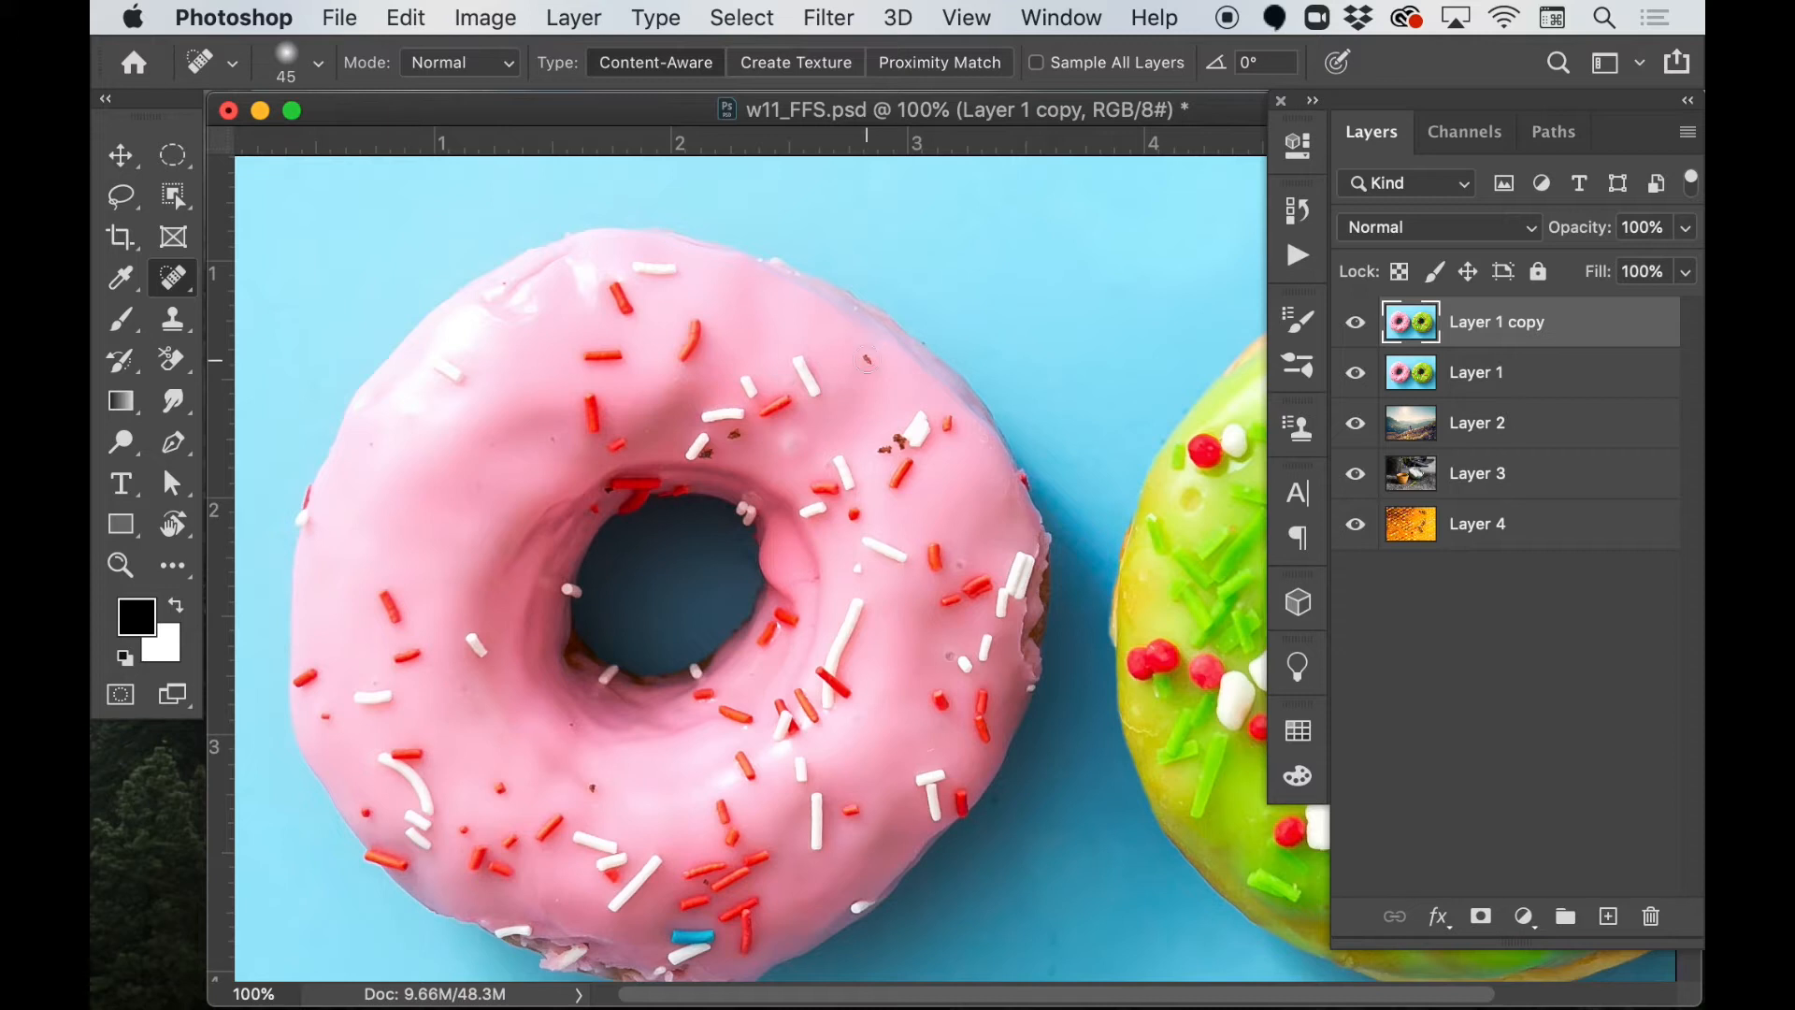
left_click_drag(869, 360, 867, 359)
left_click_drag(884, 449, 879, 444)
left_click(893, 436)
left_click_drag(737, 440, 715, 456)
left_click_drag(550, 429, 550, 440)
Heal the remaining small specks on the pink donut's right side, lower icing and around its hole
left_click_drag(959, 568, 956, 562)
left_click_drag(592, 790, 593, 788)
left_click_drag(577, 726, 575, 726)
left_click(502, 733)
left_click_drag(457, 685, 465, 695)
left_click(606, 489)
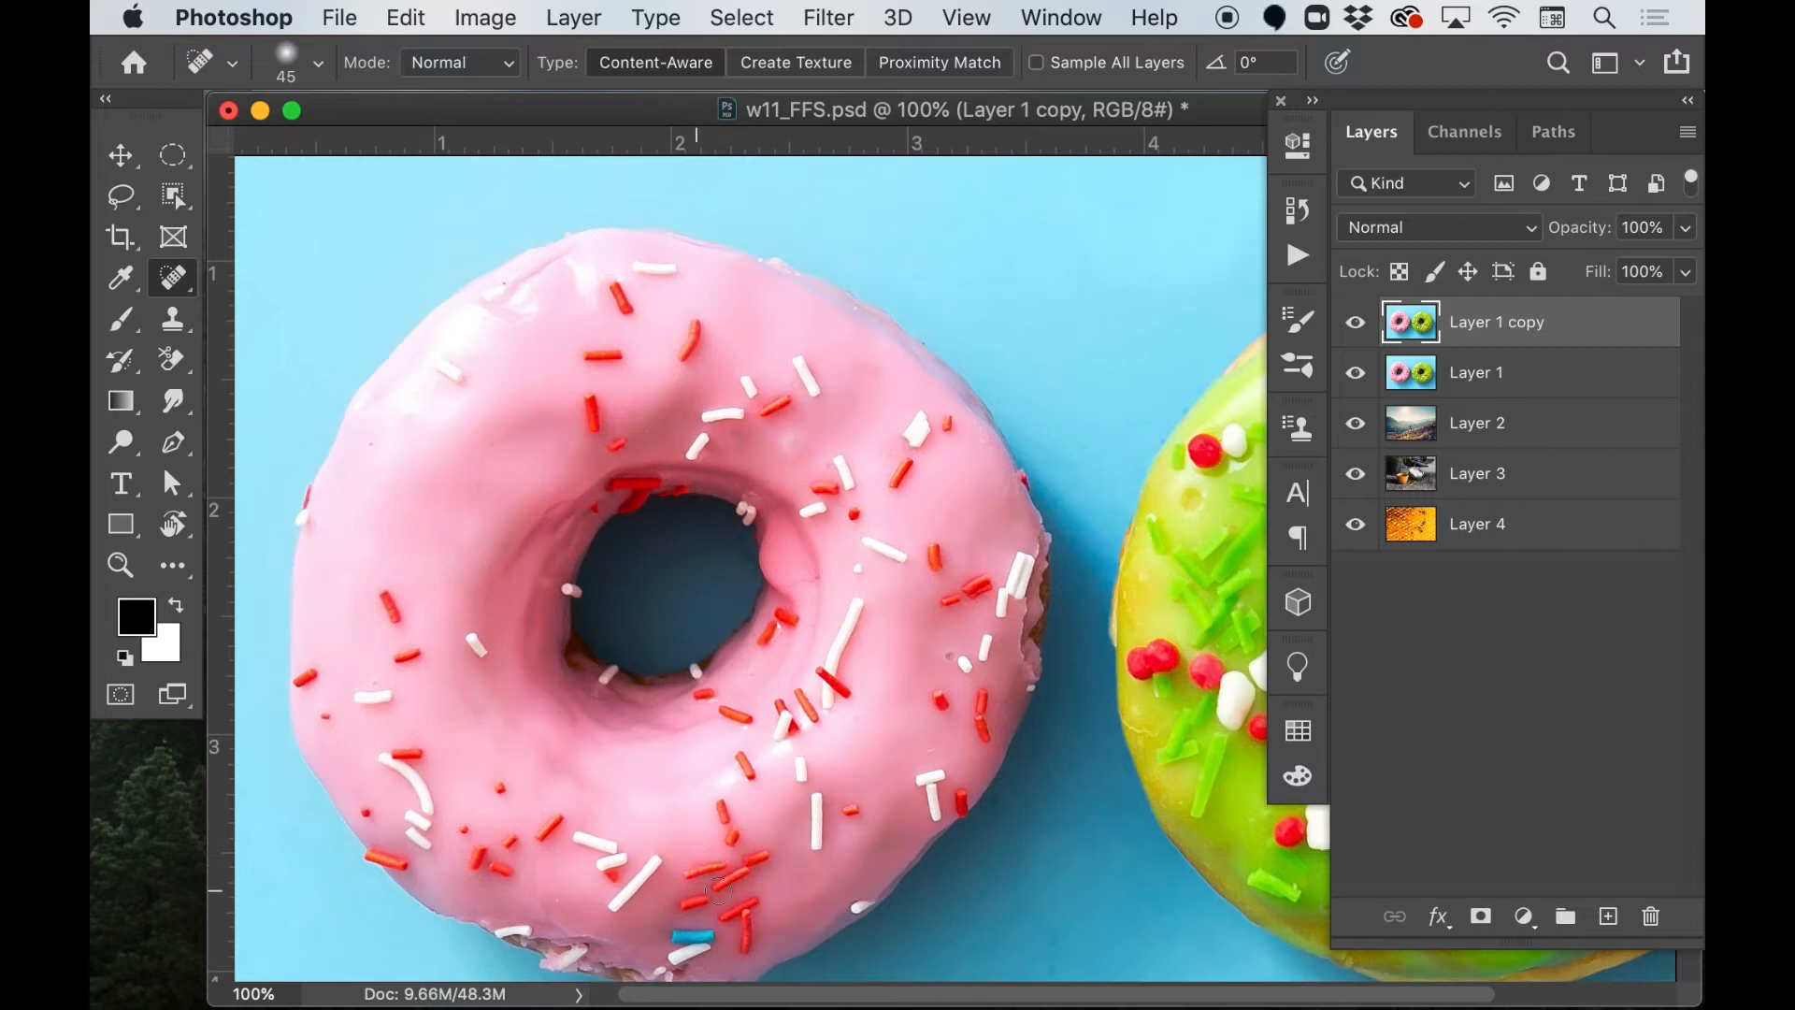
left_click(949, 656)
Heal the specks and bubbles on the green donut's icing, on its upper left and to the right of the hole
scroll(919, 630, "down", 1)
scroll(919, 630, "right", 6)
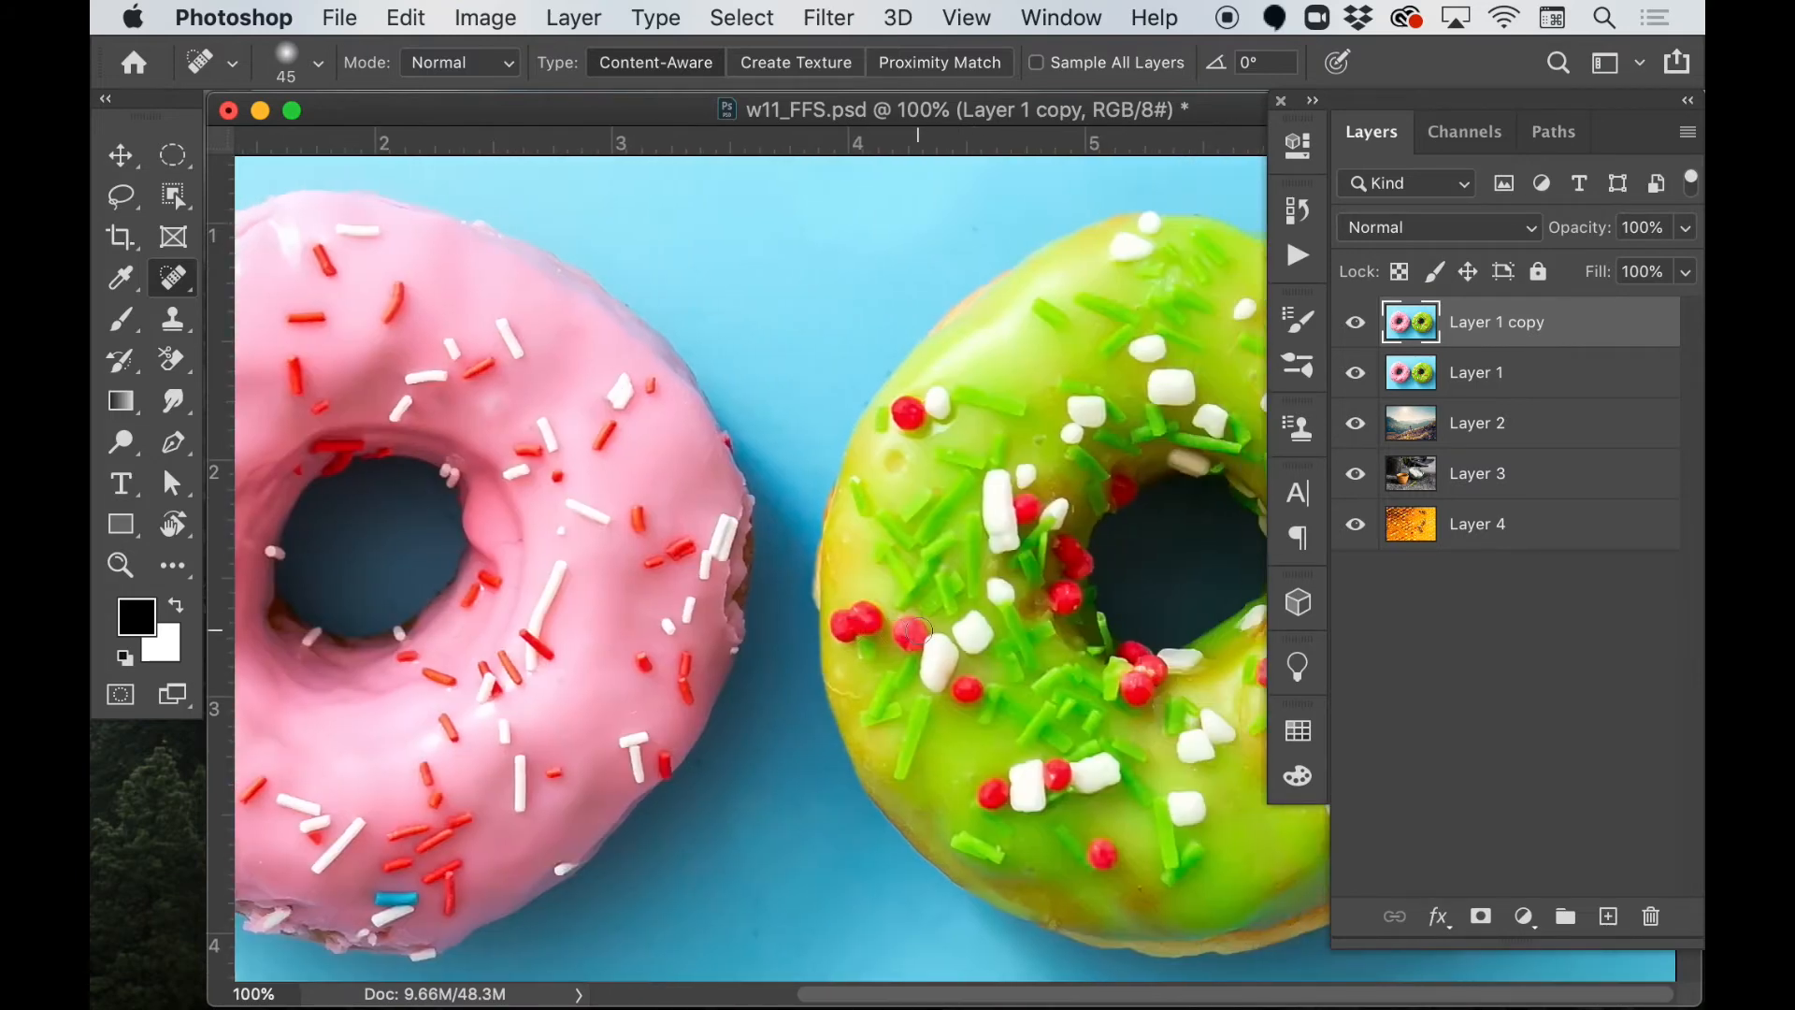
left_click_drag(1062, 122, 726, 142)
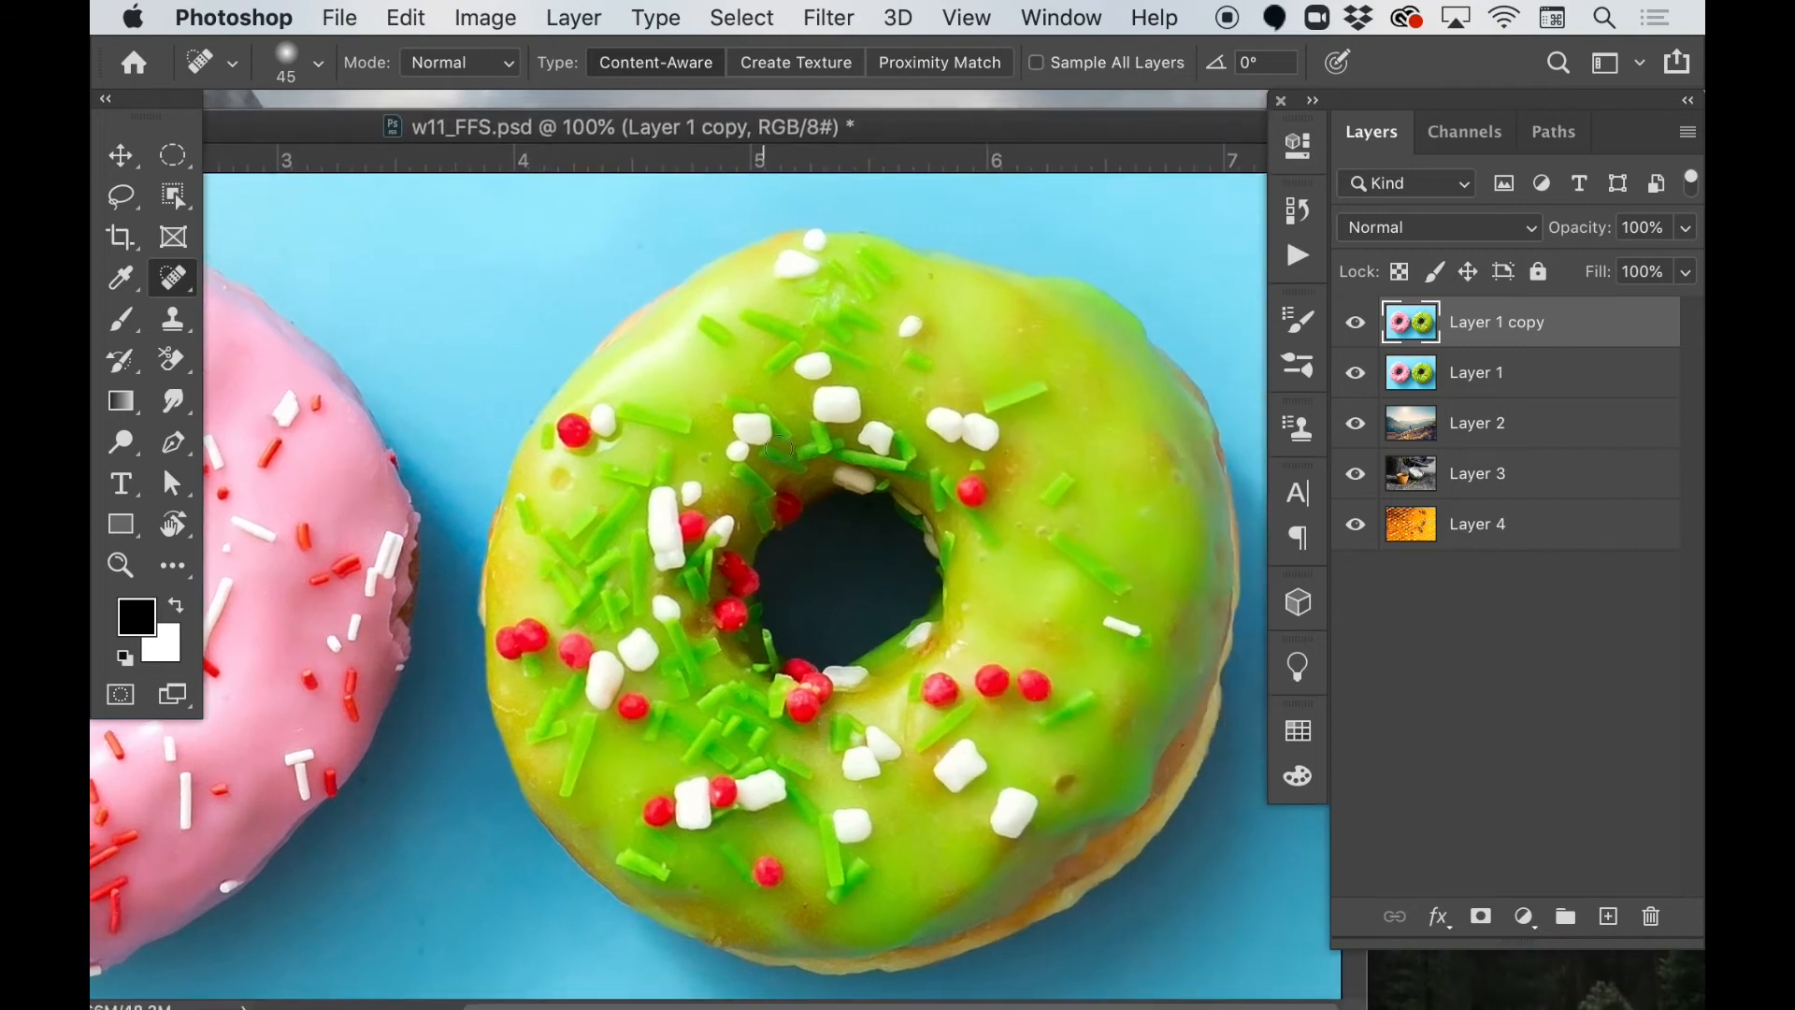
left_click(704, 458)
left_click_drag(558, 478, 565, 484)
left_click(1049, 621)
left_click(988, 563)
left_click(1072, 573)
mouse_move(1049, 498)
left_mouse_down()
mouse_move(1064, 480)
mouse_move(1090, 496)
left_mouse_up()
Activate the Clone Stamp tool and toggle the visibility of Layer 1 copy to compare the retouching with the original
key("super+minus")
key("super+plus")
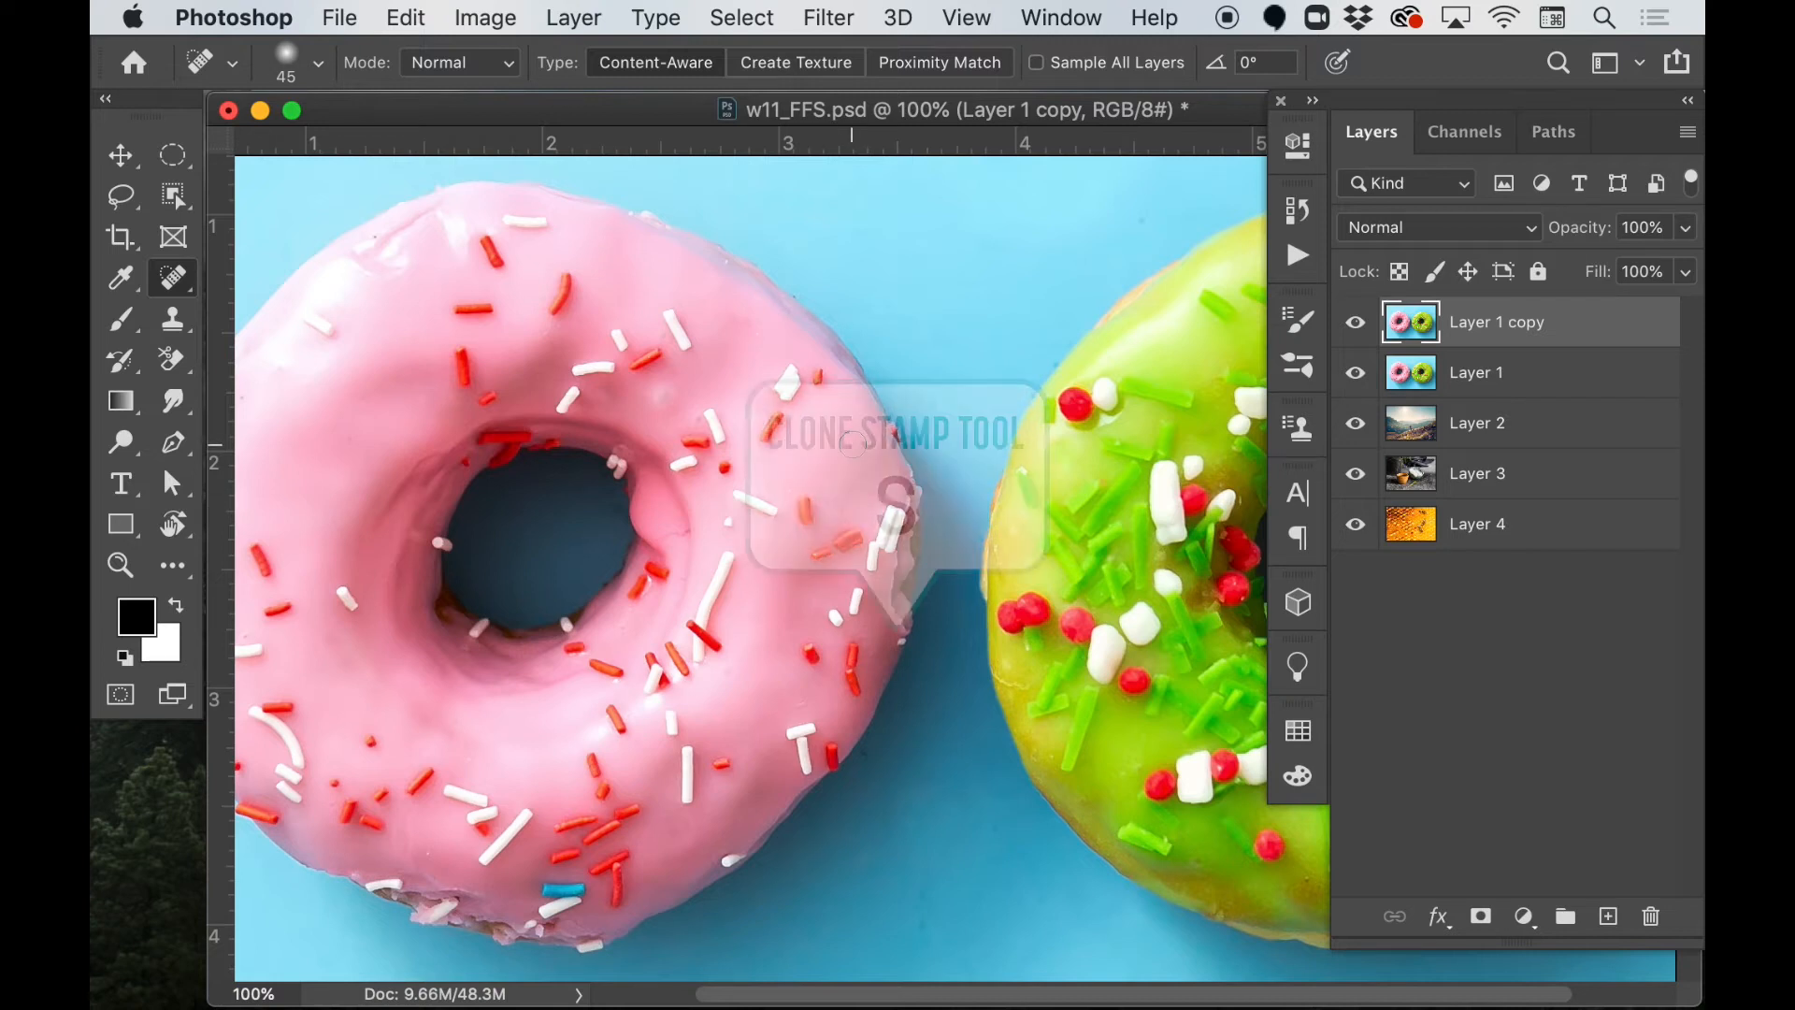
key("s")
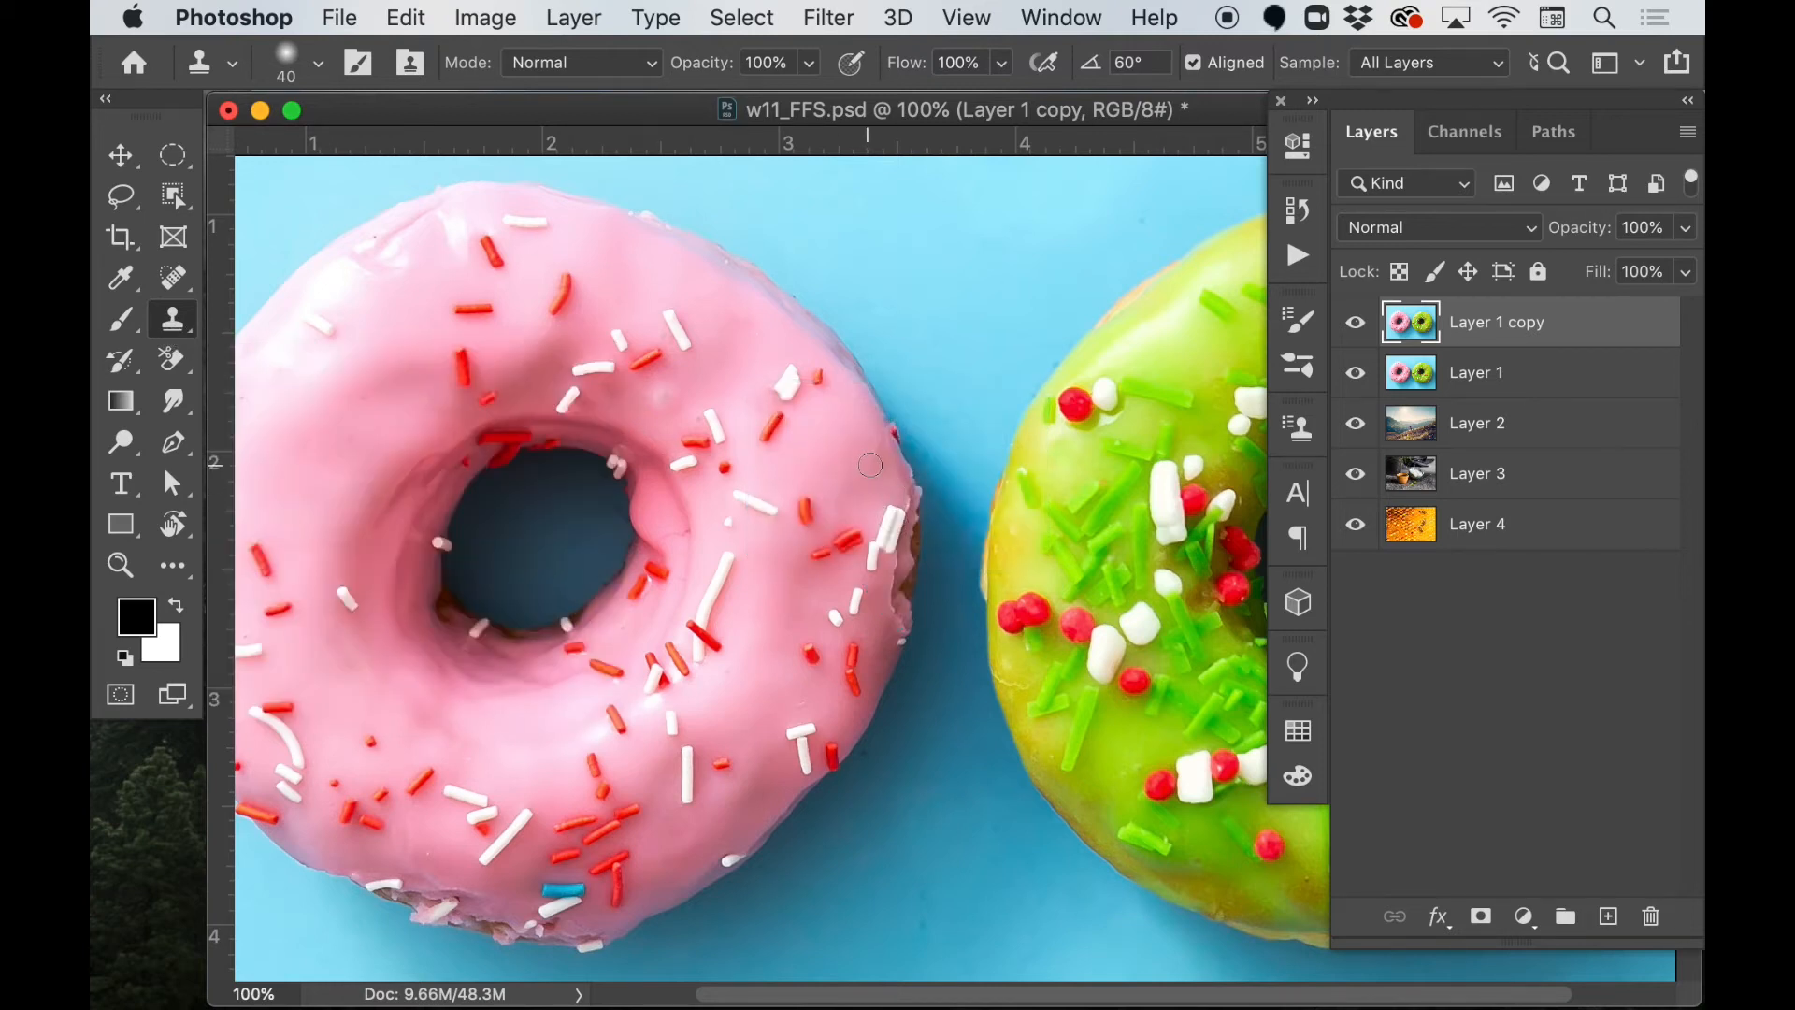
scroll(871, 465, "left", 5)
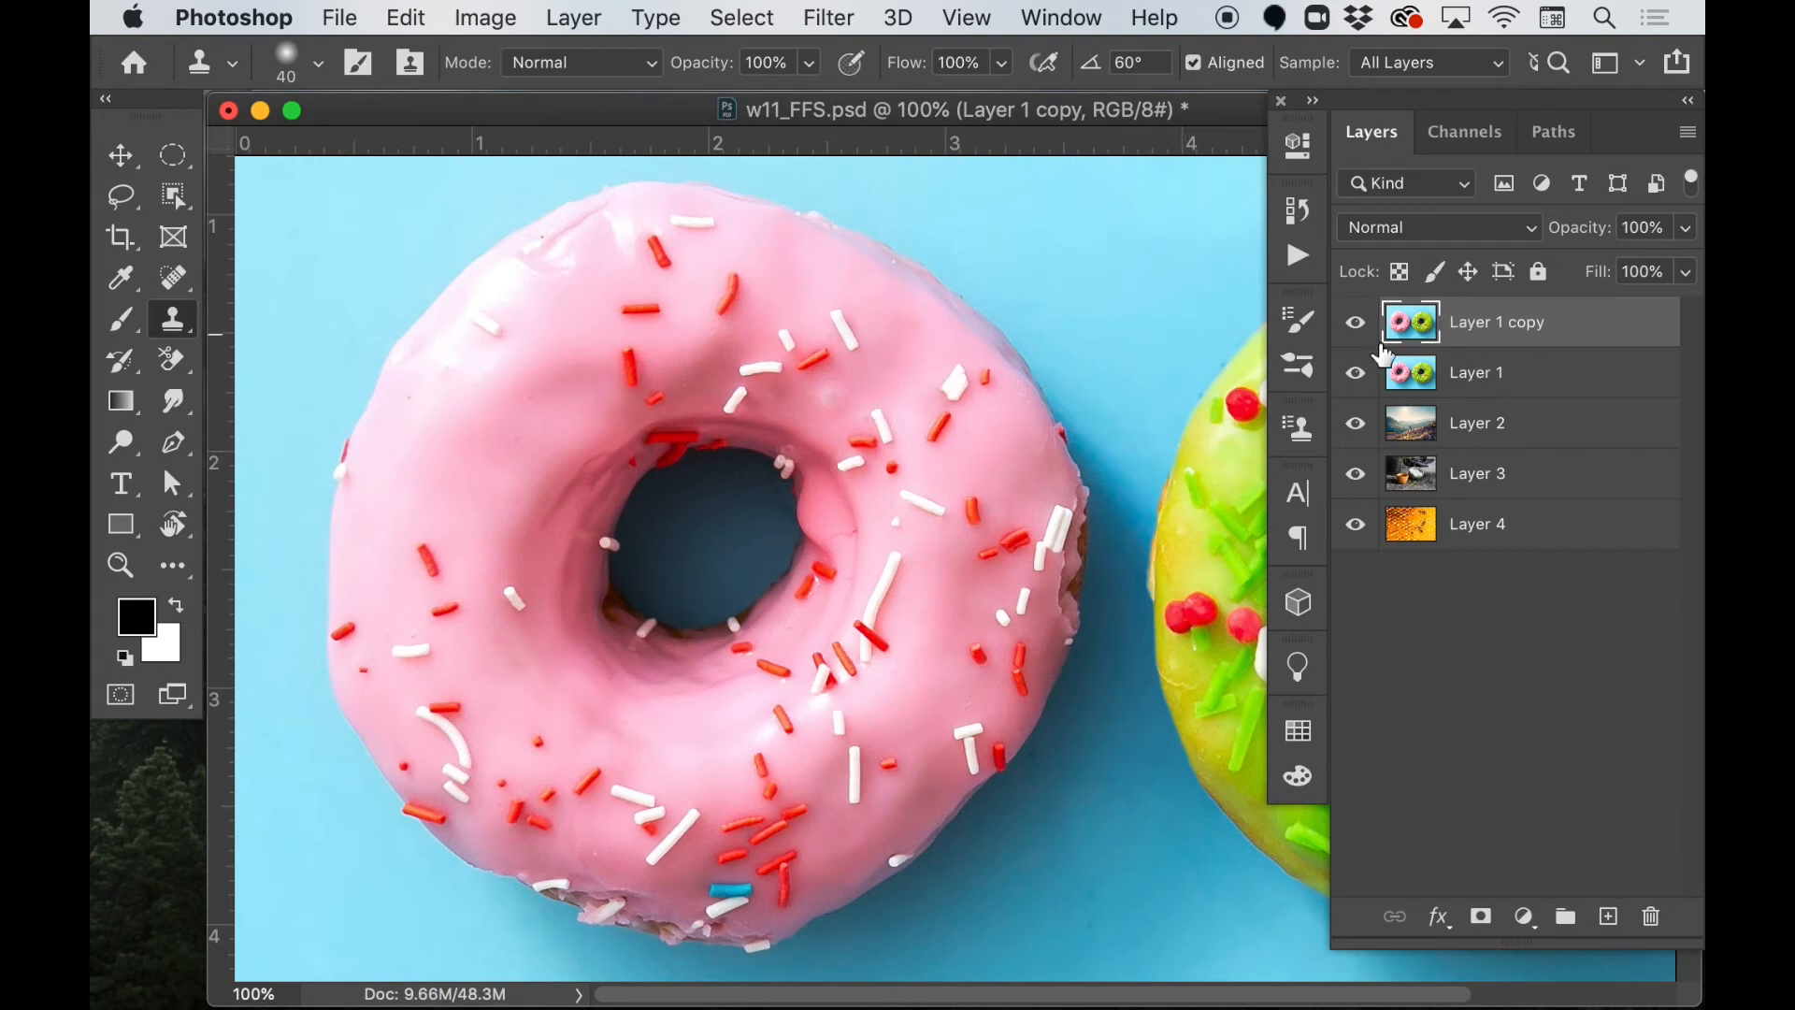
left_click(1354, 324)
left_click(1357, 332)
left_click(1357, 332)
Try the Clone Stamp on the pink donut, copying a red sprinkle to its left side and covering the blue sprinkle, and undo the strokes
left_click(977, 653, "alt")
left_click(501, 464)
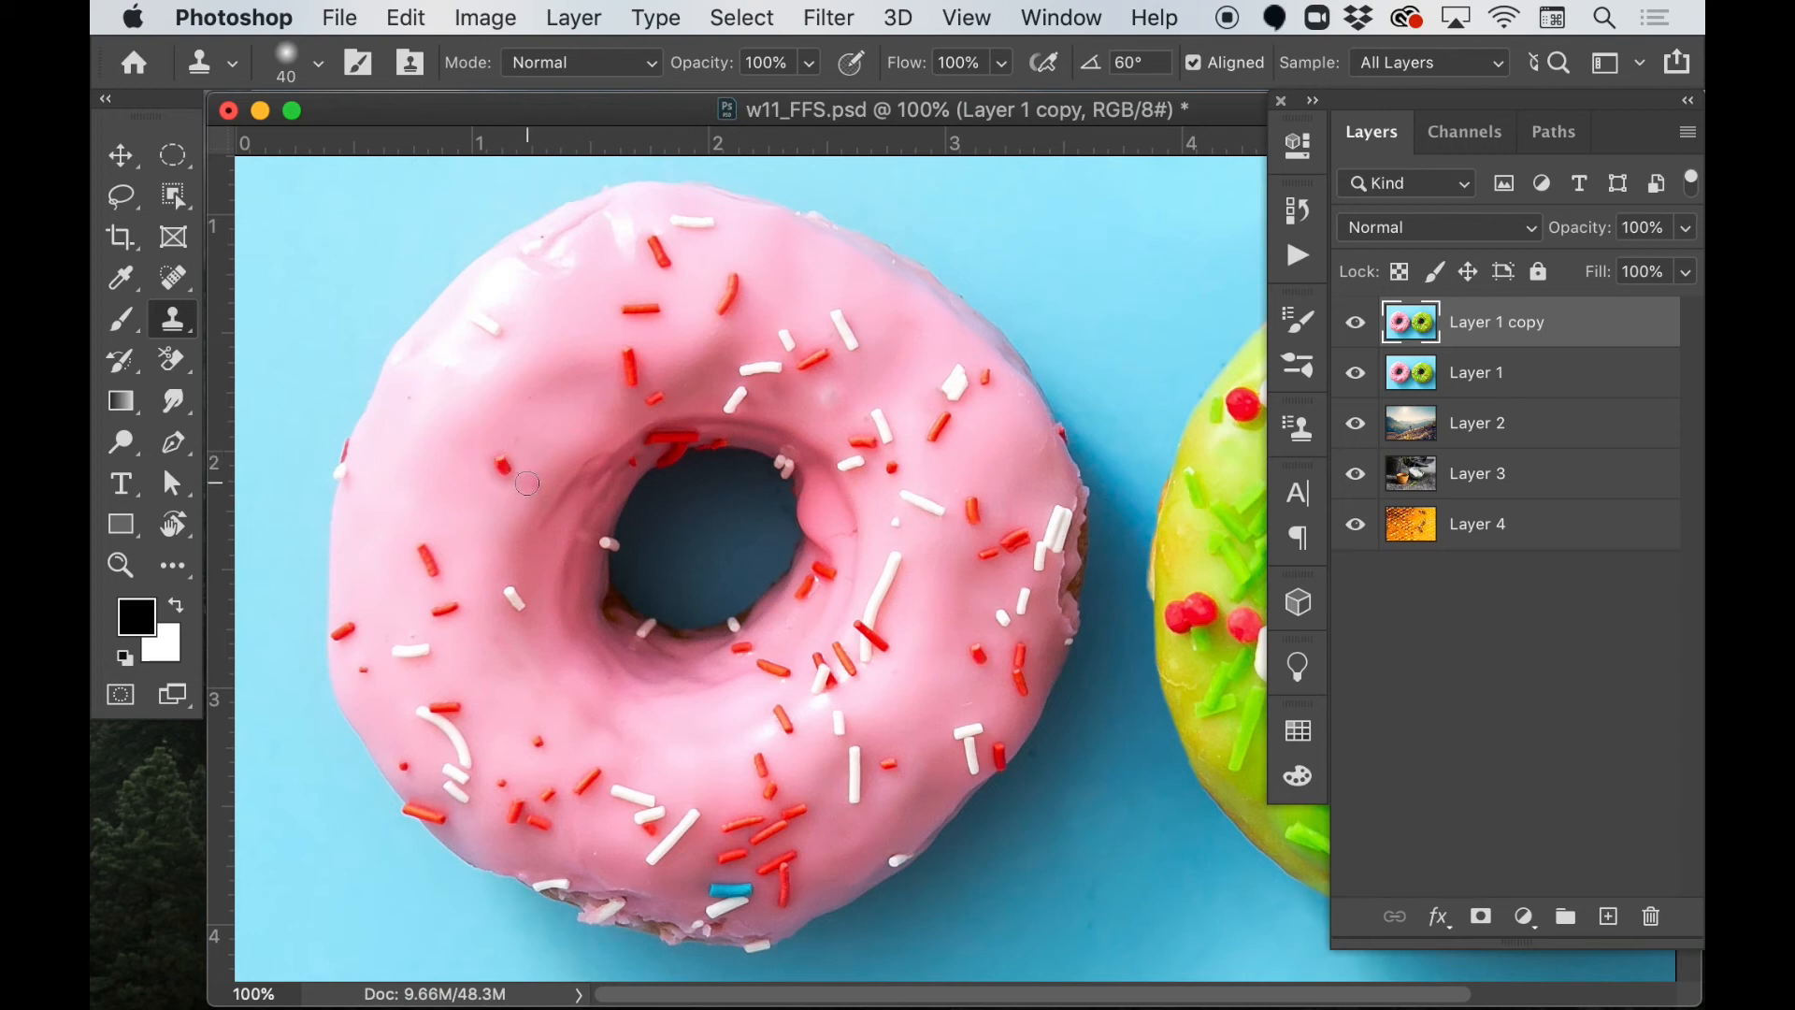
left_click(1020, 655)
key("super+z")
mouse_move(529, 456)
left_mouse_down()
mouse_move(533, 507)
mouse_move(541, 473)
mouse_move(509, 470)
mouse_move(526, 496)
mouse_move(481, 536)
mouse_move(508, 543)
mouse_move(493, 571)
mouse_move(478, 530)
mouse_move(482, 507)
mouse_move(488, 579)
mouse_move(522, 603)
mouse_move(451, 597)
mouse_move(510, 547)
mouse_move(489, 521)
mouse_move(425, 560)
mouse_move(437, 524)
mouse_move(504, 507)
mouse_move(543, 435)
mouse_move(436, 477)
mouse_move(395, 528)
mouse_move(449, 545)
mouse_move(586, 512)
mouse_move(570, 590)
mouse_move(632, 667)
left_mouse_up()
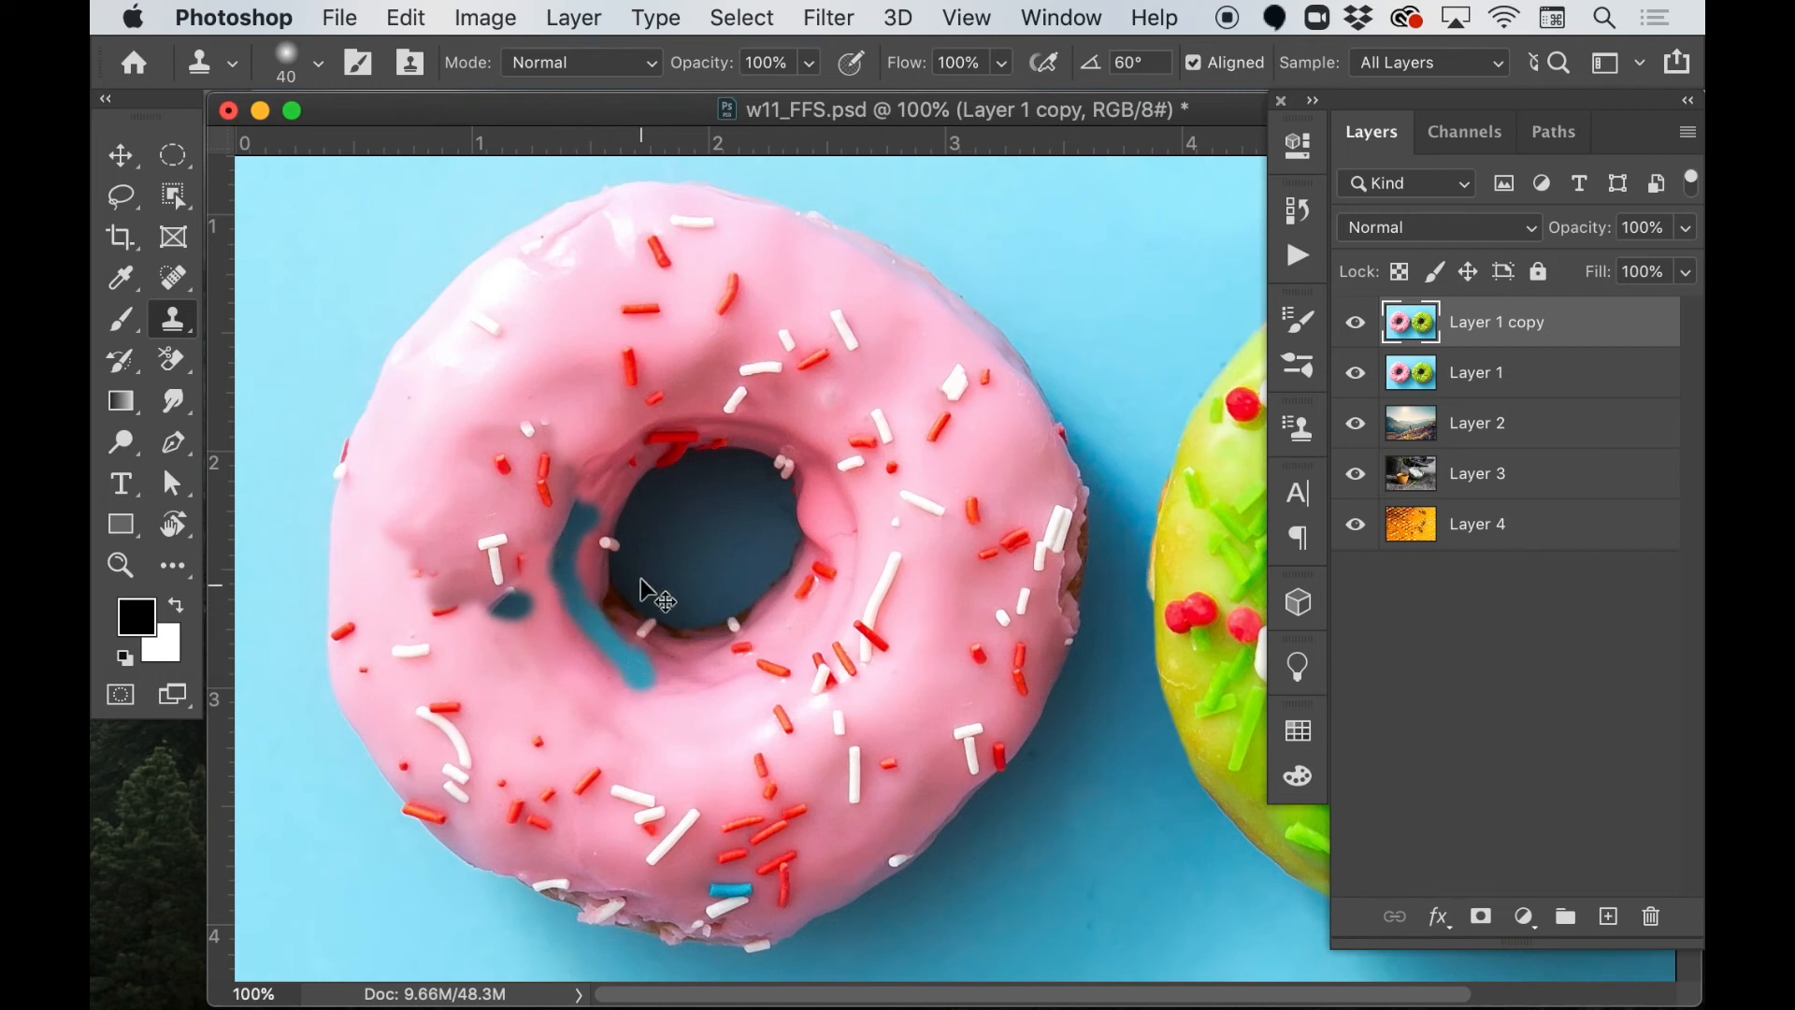
key("super+z")
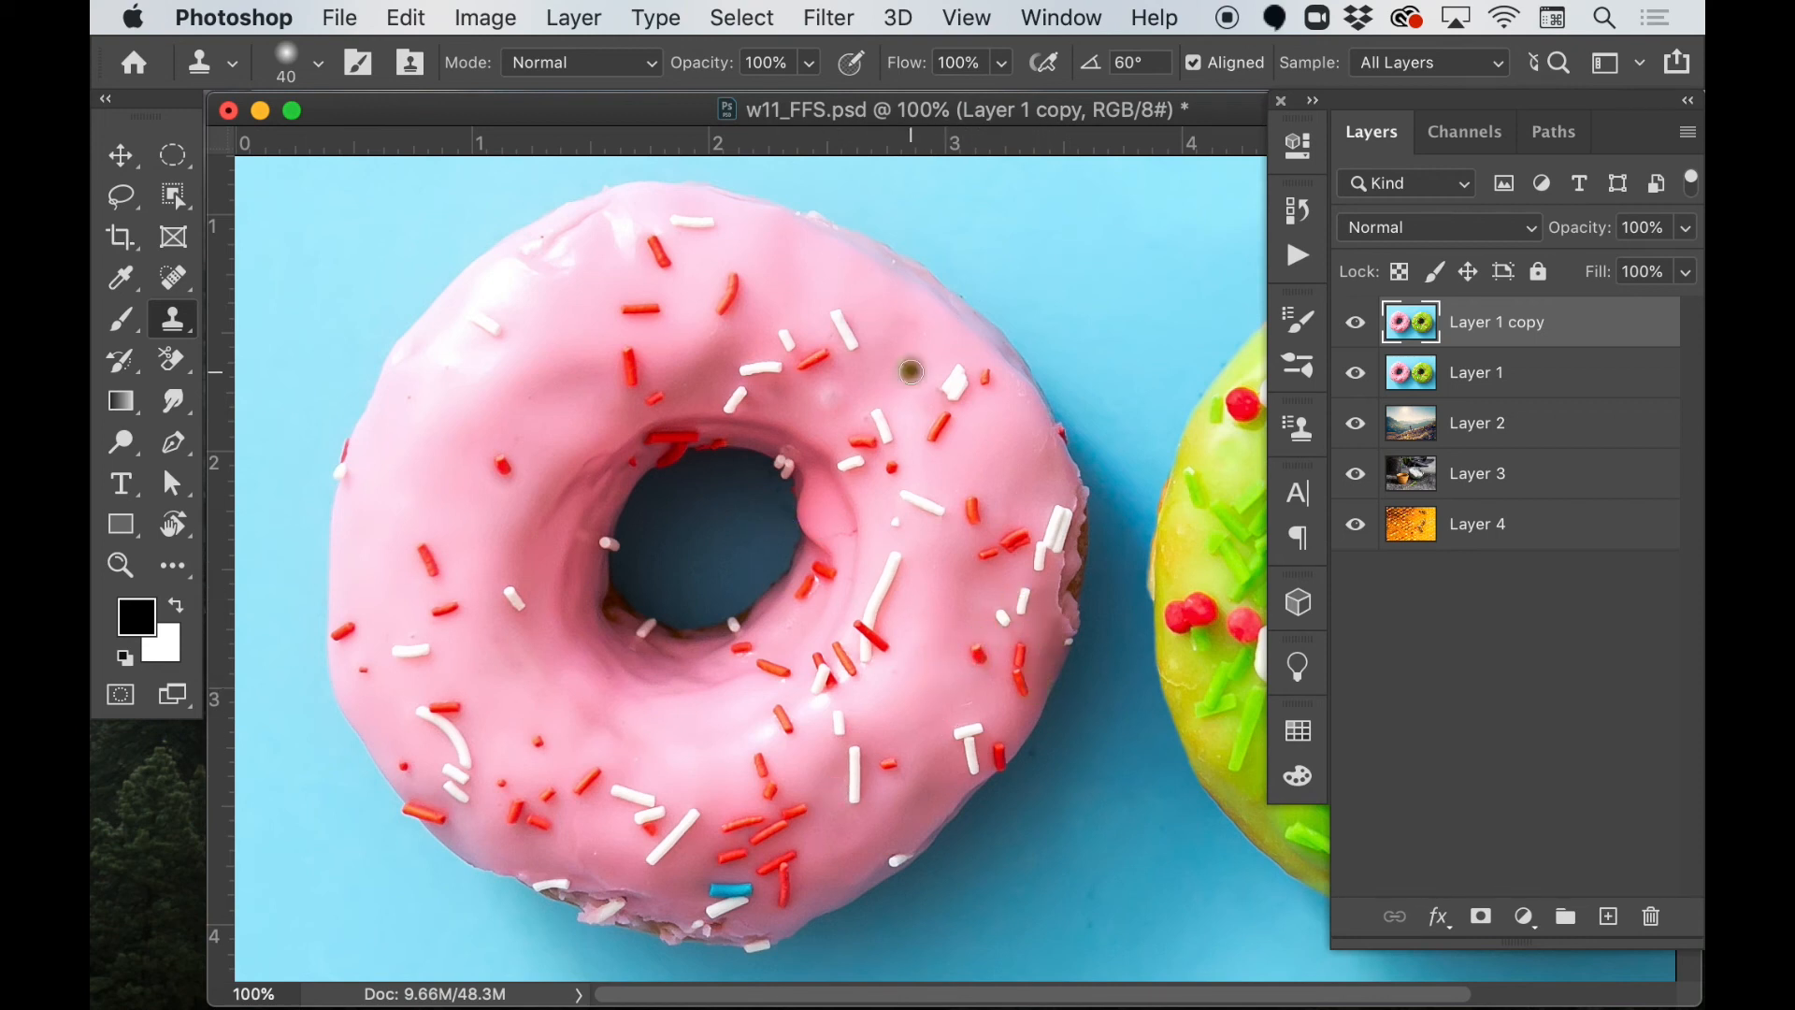
key("super+z")
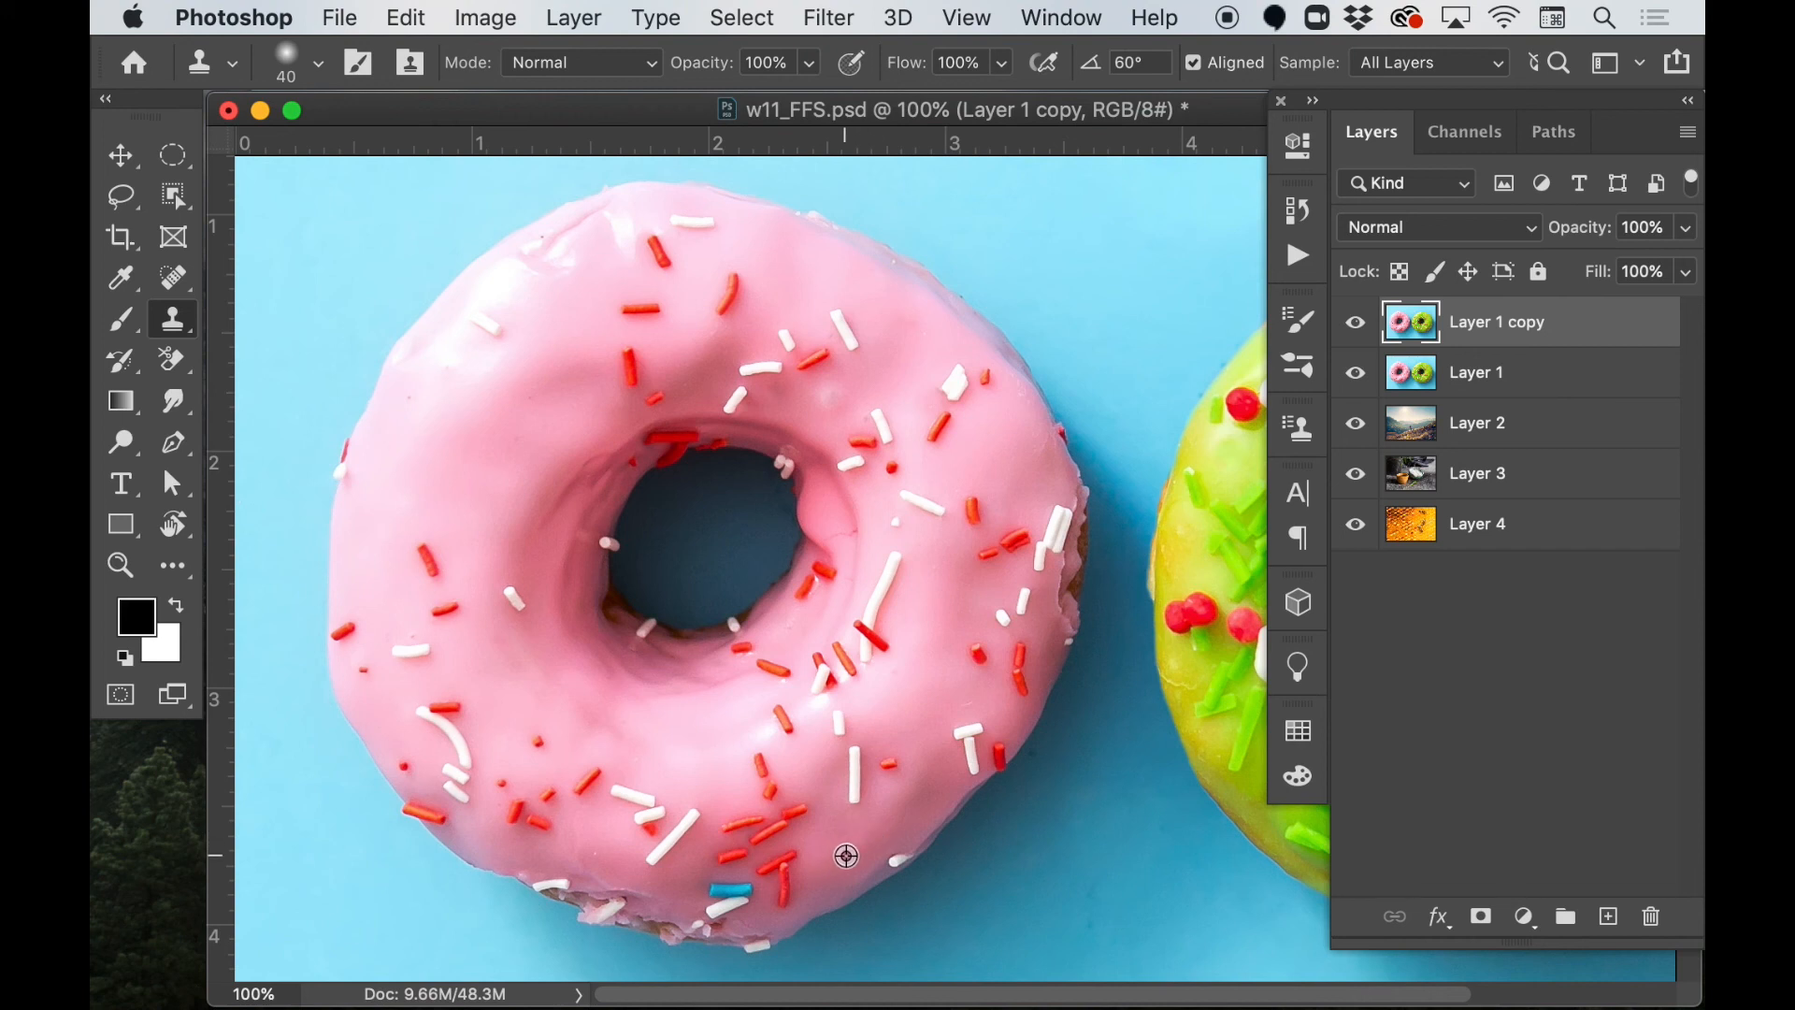
mouse_move(750, 889)
left_mouse_down()
mouse_move(714, 898)
mouse_move(748, 904)
left_mouse_up()
key("super+z")
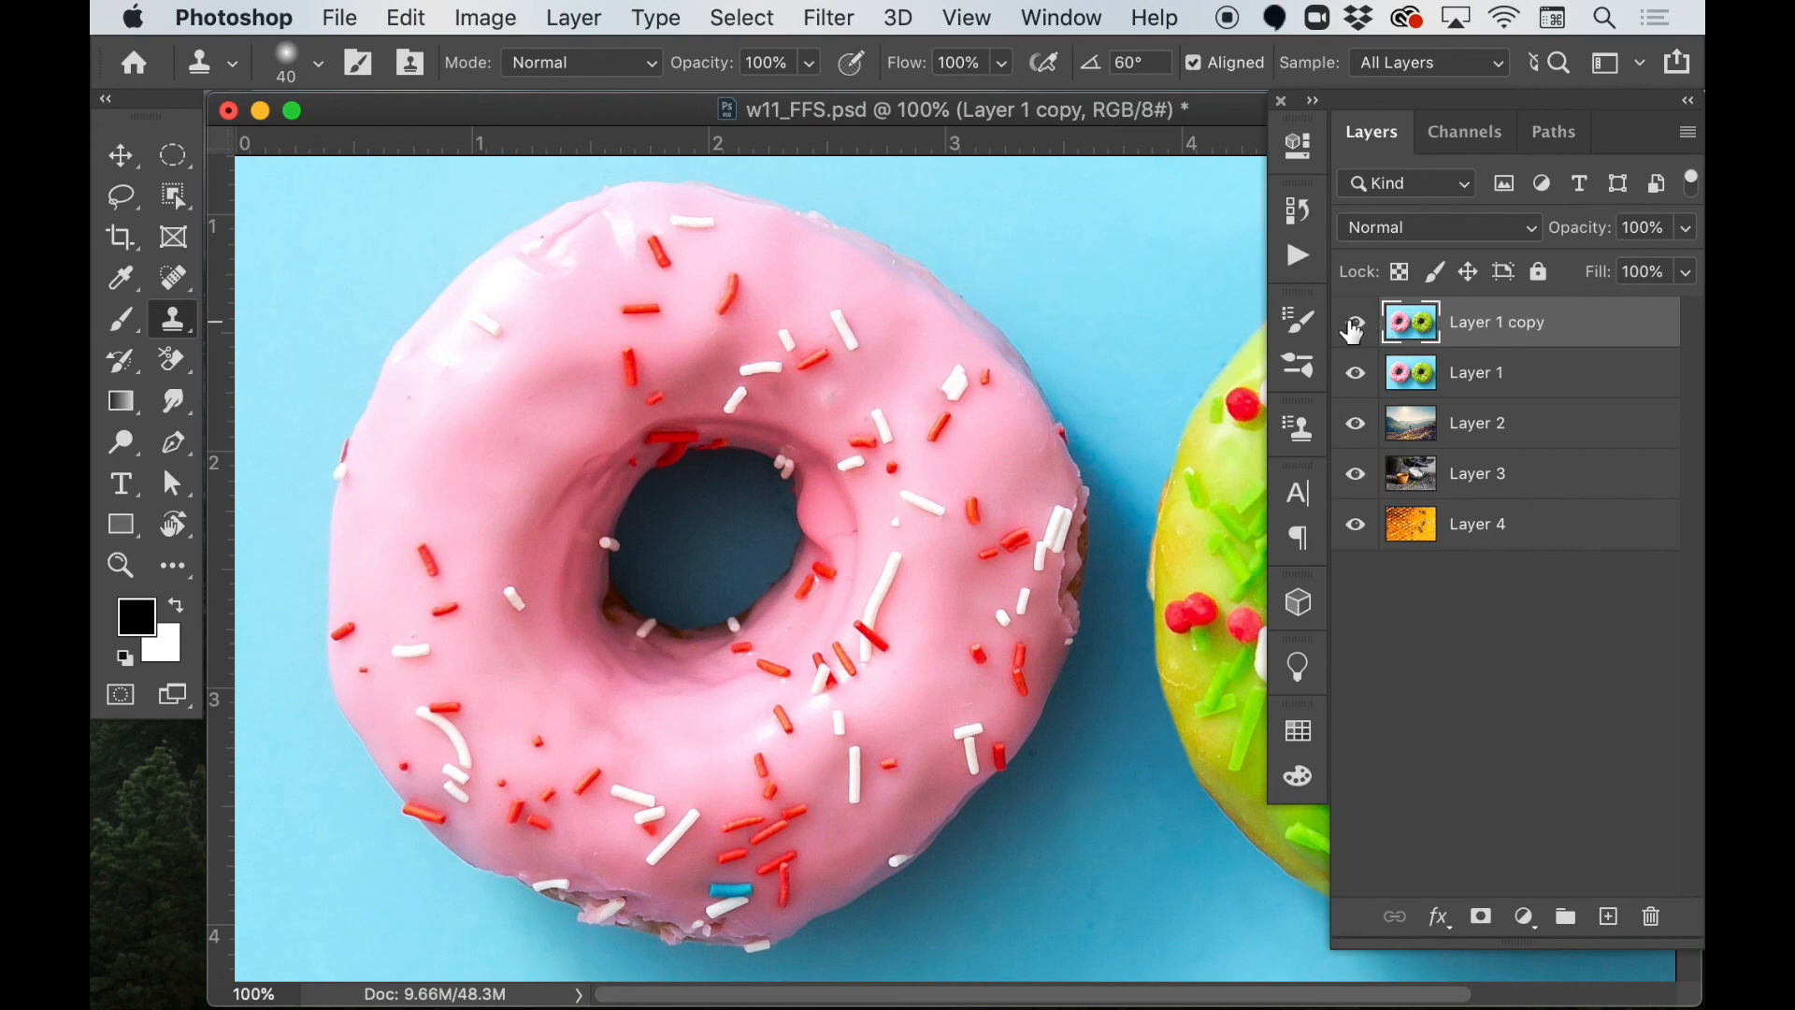
Heal specks on the green donut's left and lower icing and a small red sprinkle on the pink donut with a size 35 Spot Healing Brush
scroll(1017, 620, "right", 5)
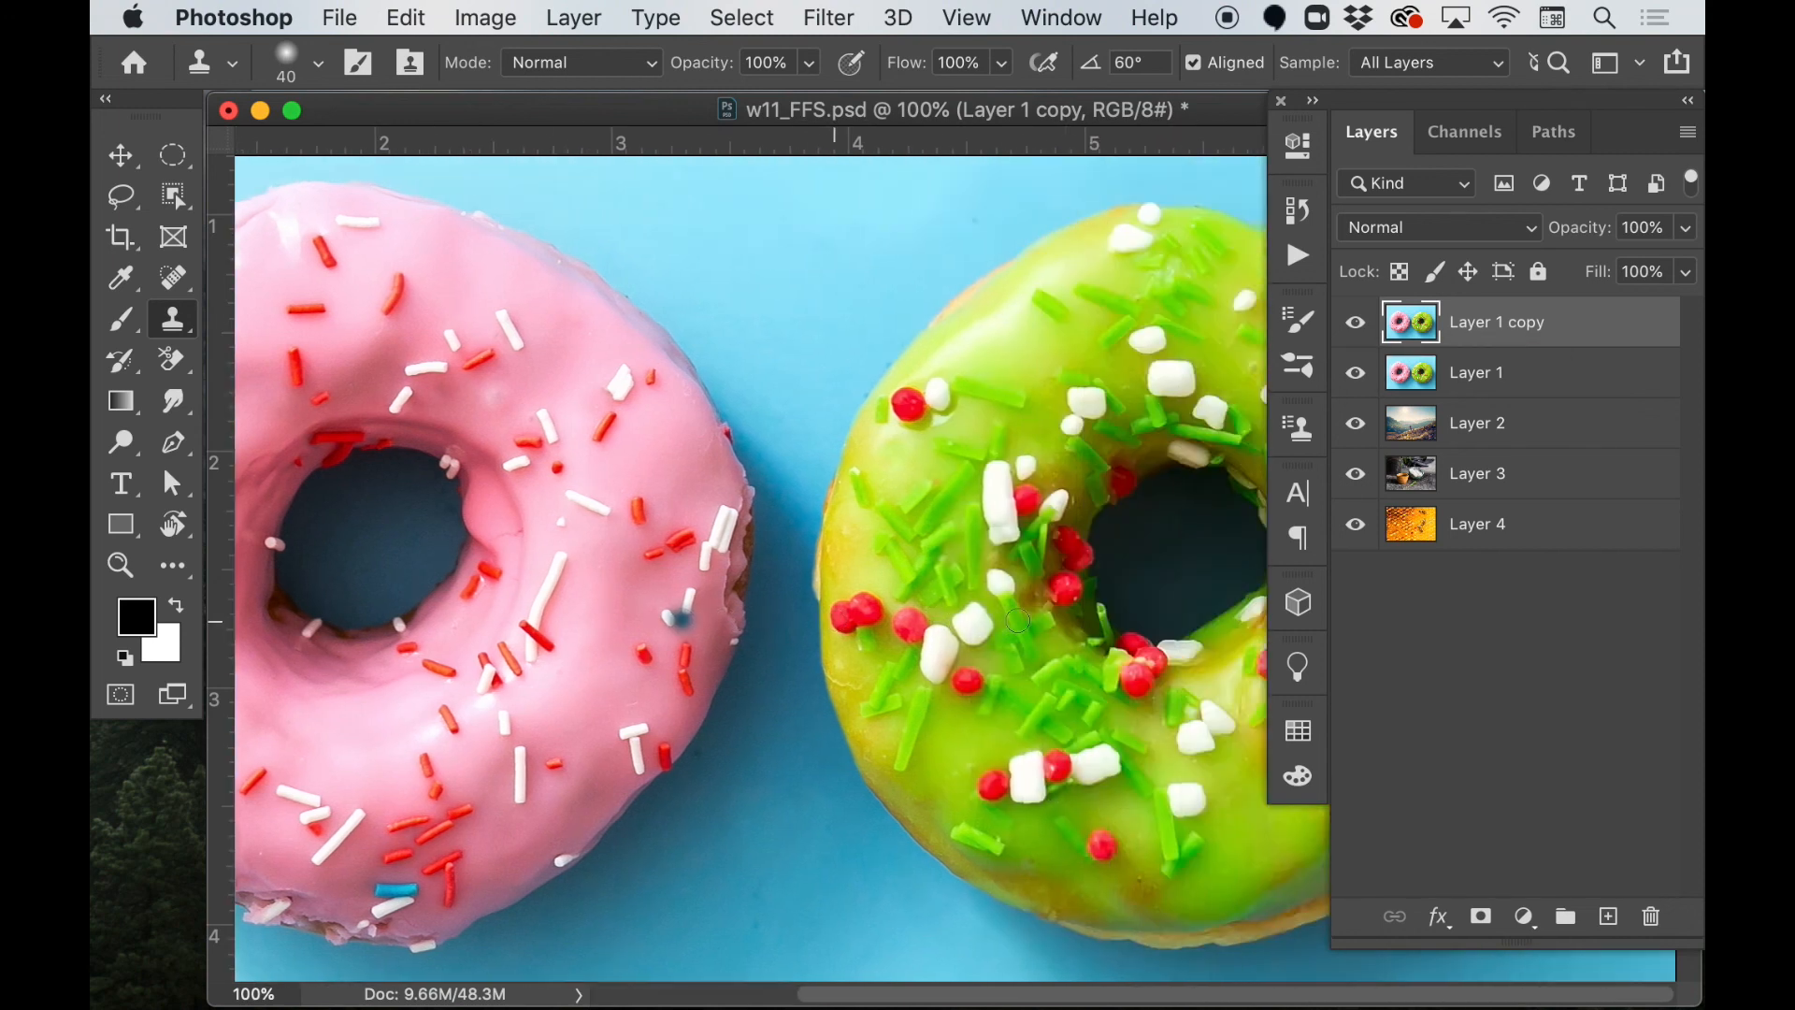
left_click(1016, 621)
key("j")
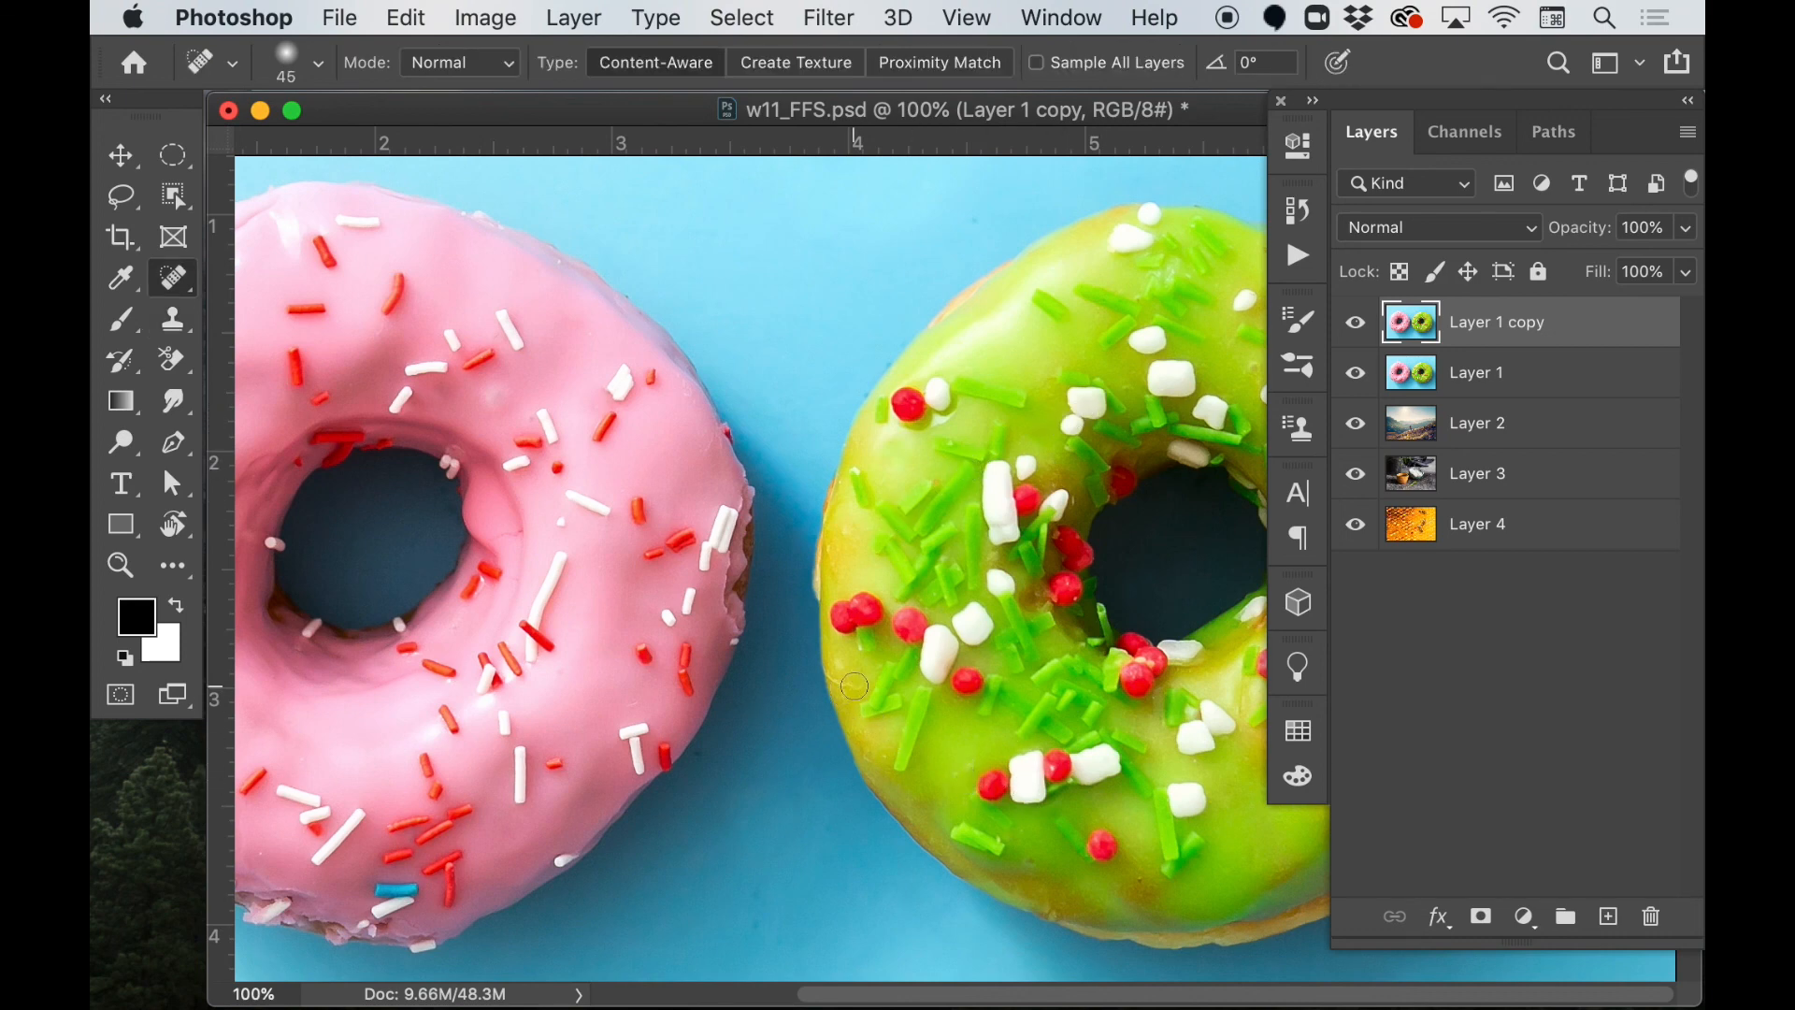
key("bracketleft")
left_click_drag(858, 688, 839, 675)
left_click(1139, 882)
left_click(1031, 862)
left_click(962, 766)
left_click(557, 765)
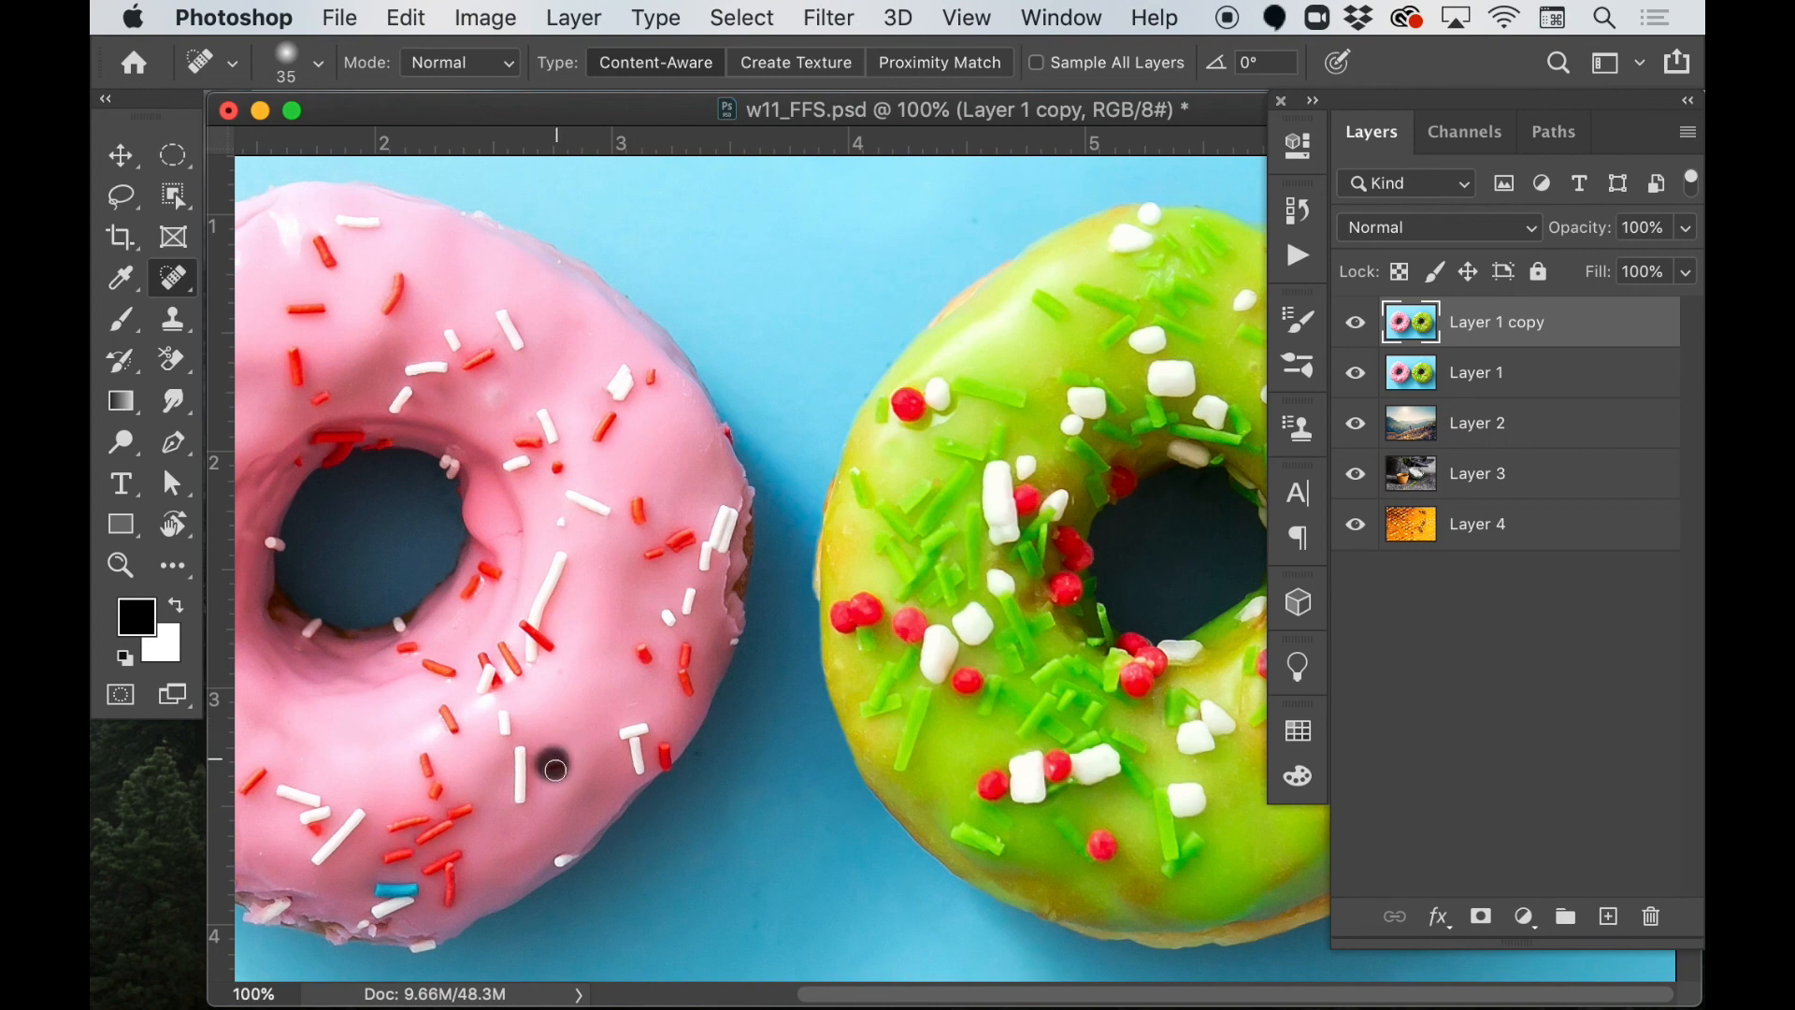